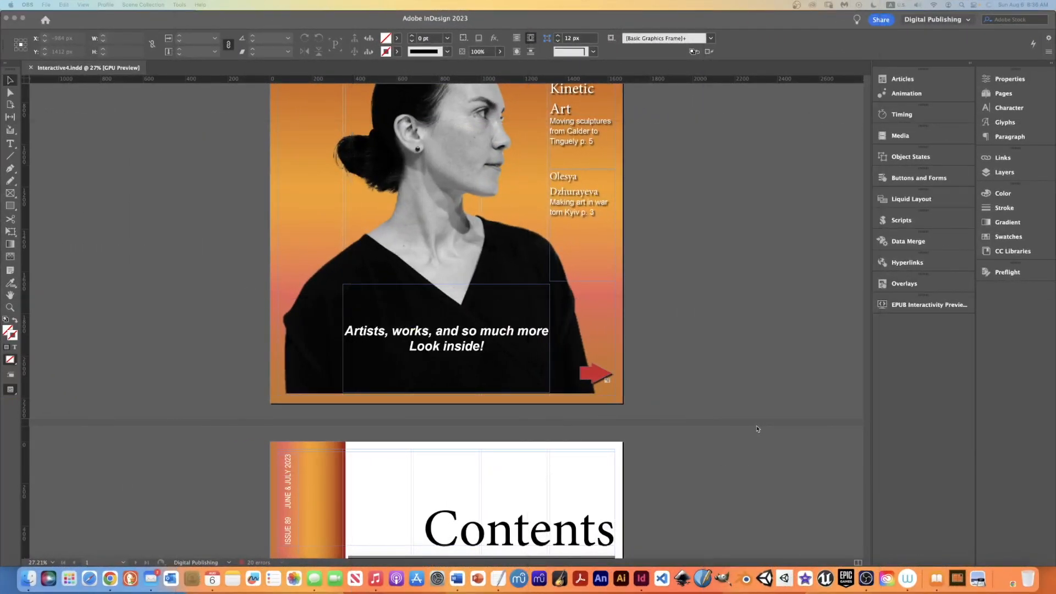
# - Examine the normal, rollover and click appearances of the Feature Article picture button on the Contents page
pyautogui.scroll(5, 757, 430)
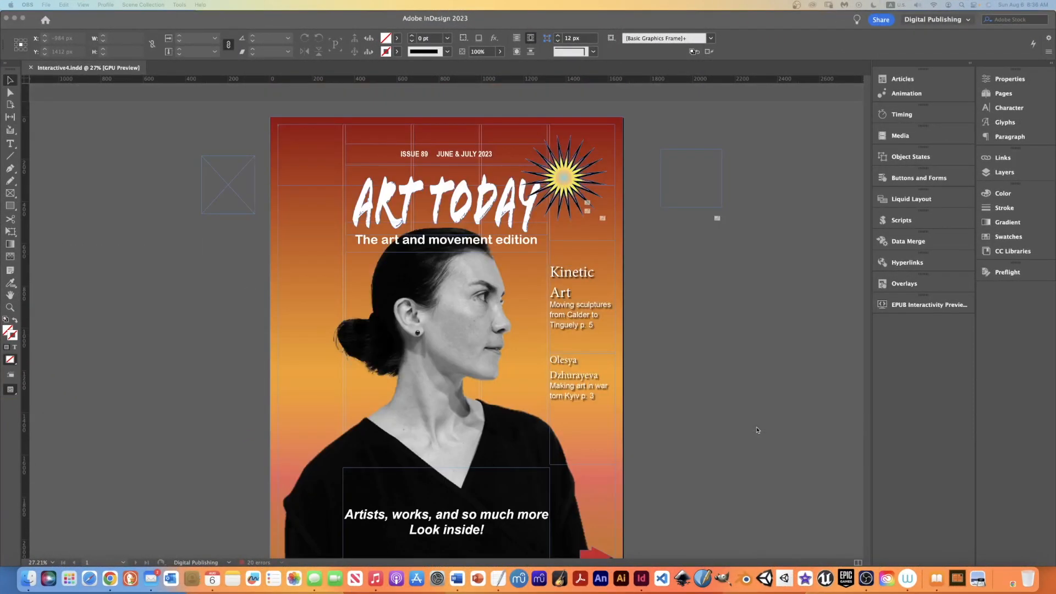
pyautogui.scroll(-5, 757, 430)
pyautogui.scroll(5, 757, 430)
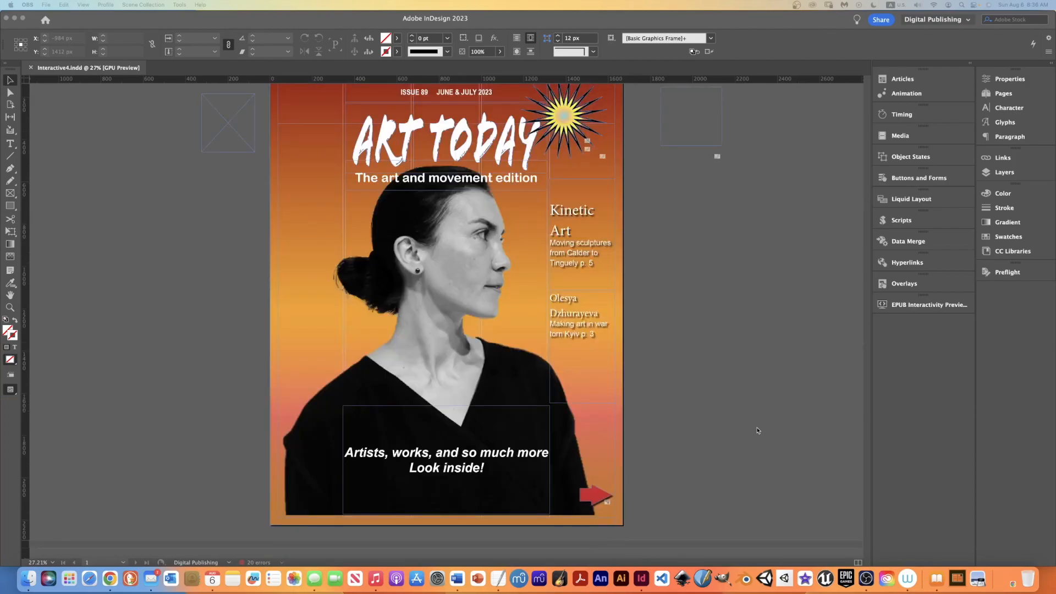
pyautogui.scroll(-5, 758, 430)
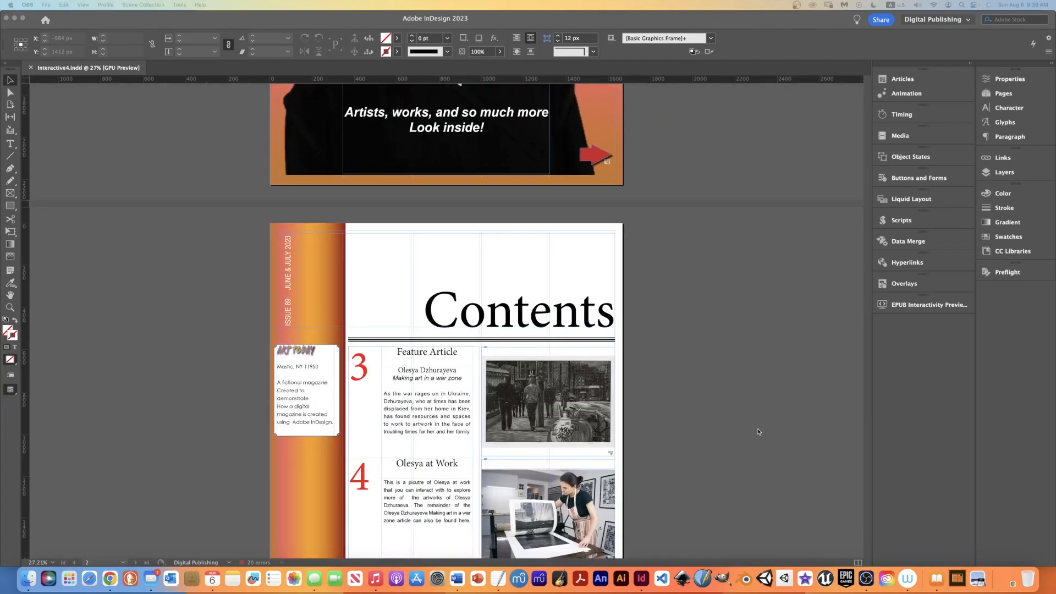
pyautogui.scroll(-3, 759, 431)
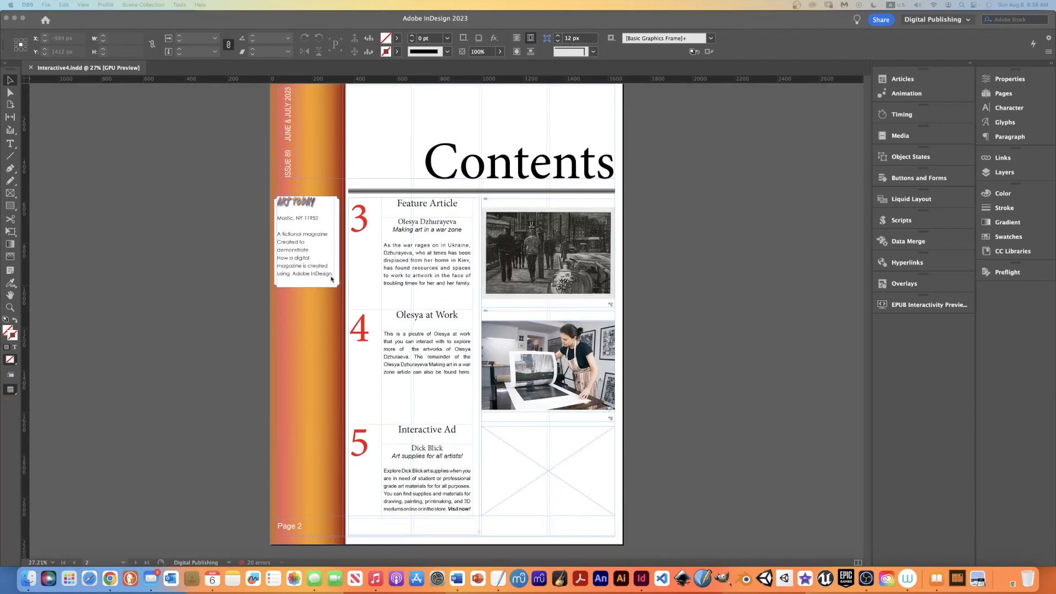
pyautogui.scroll(1, 330, 281)
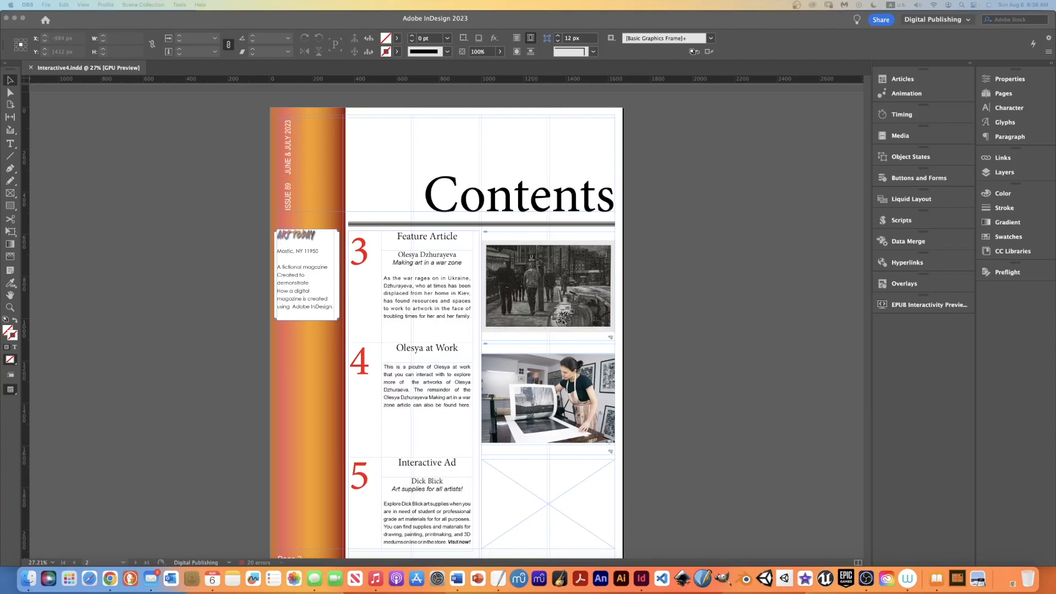
pyautogui.click(556, 301)
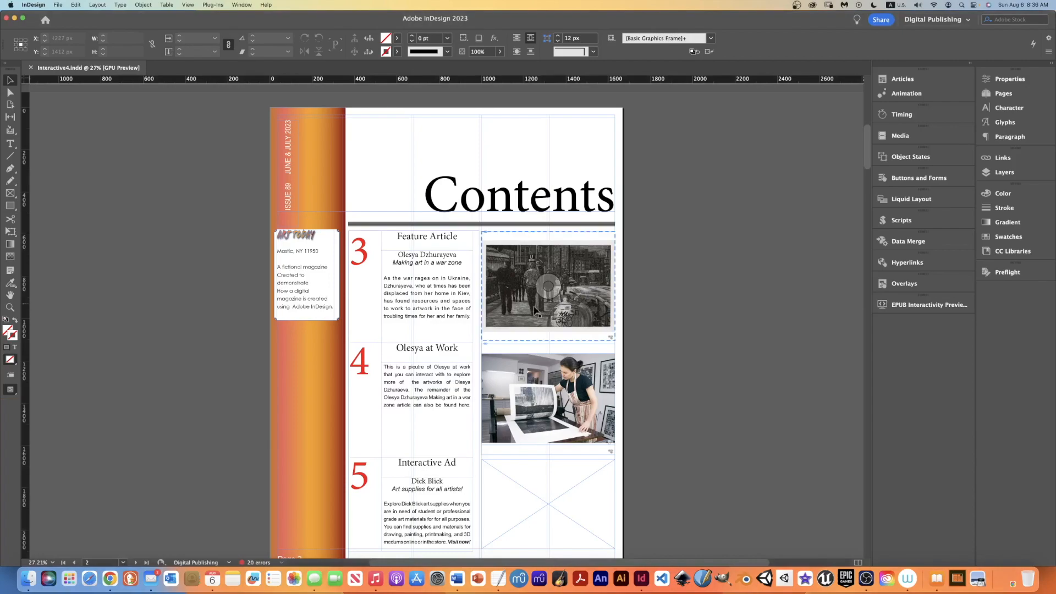
pyautogui.click(514, 287)
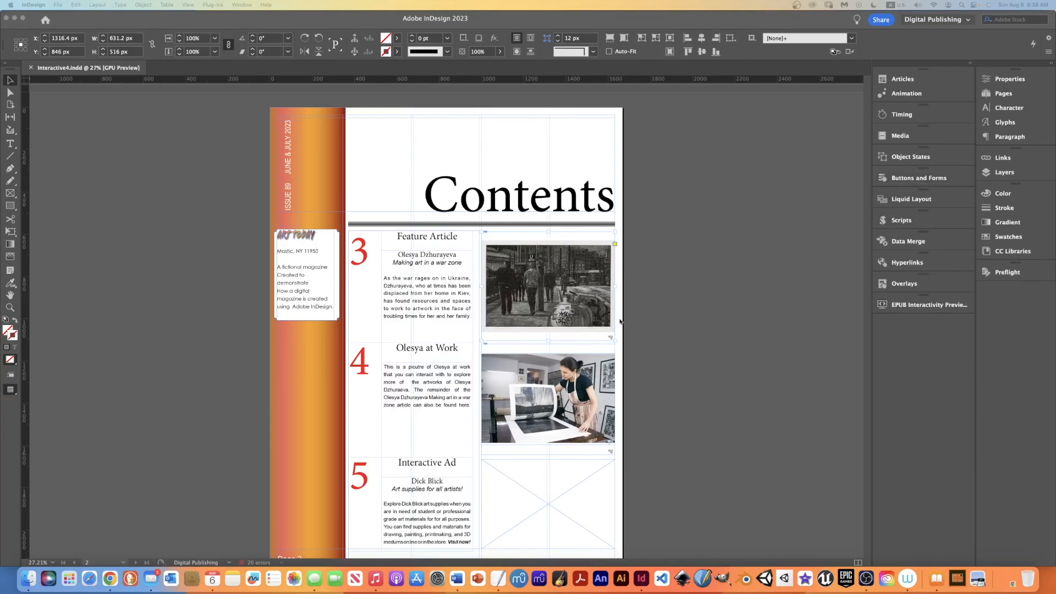
pyautogui.click(917, 183)
pyautogui.click(917, 182)
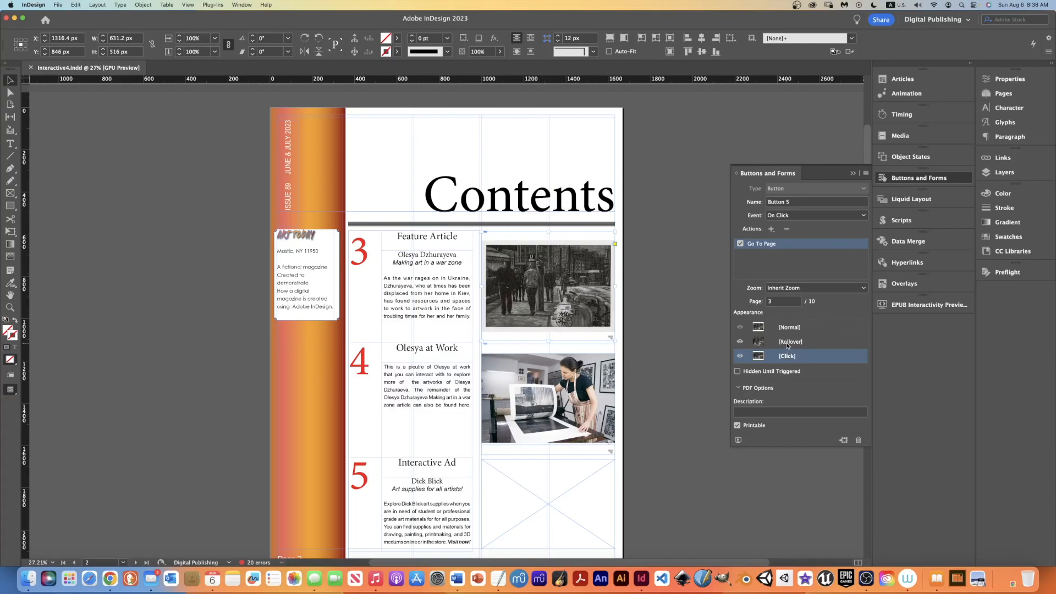
pyautogui.click(758, 327)
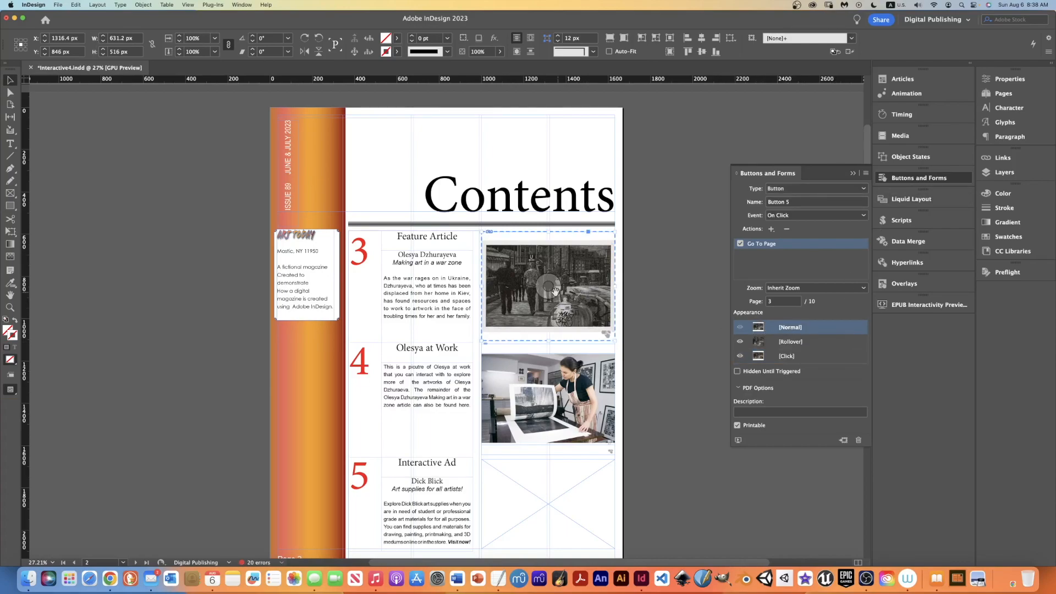
pyautogui.click(759, 342)
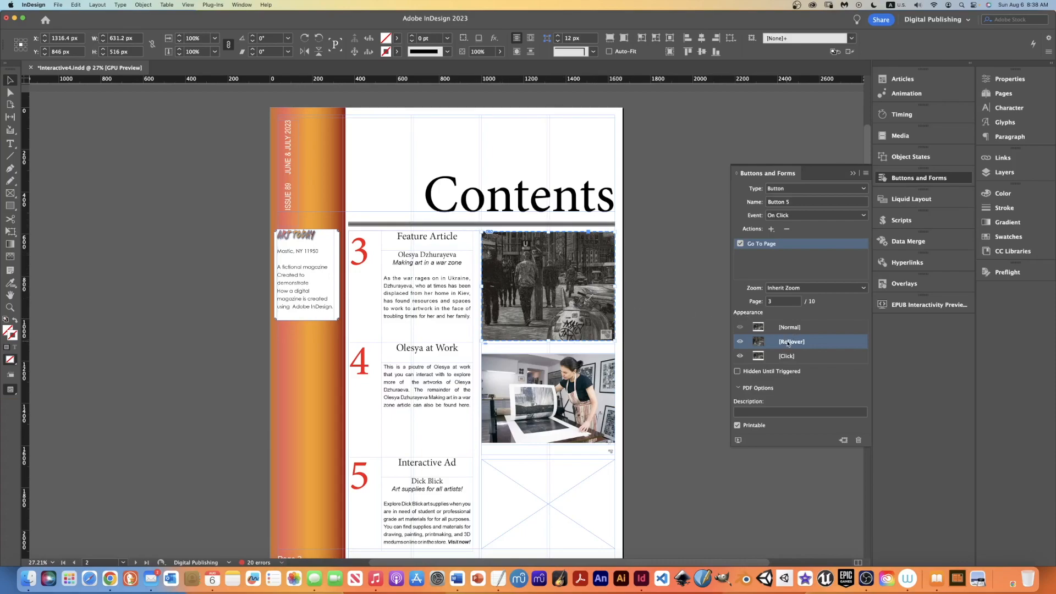
pyautogui.click(761, 357)
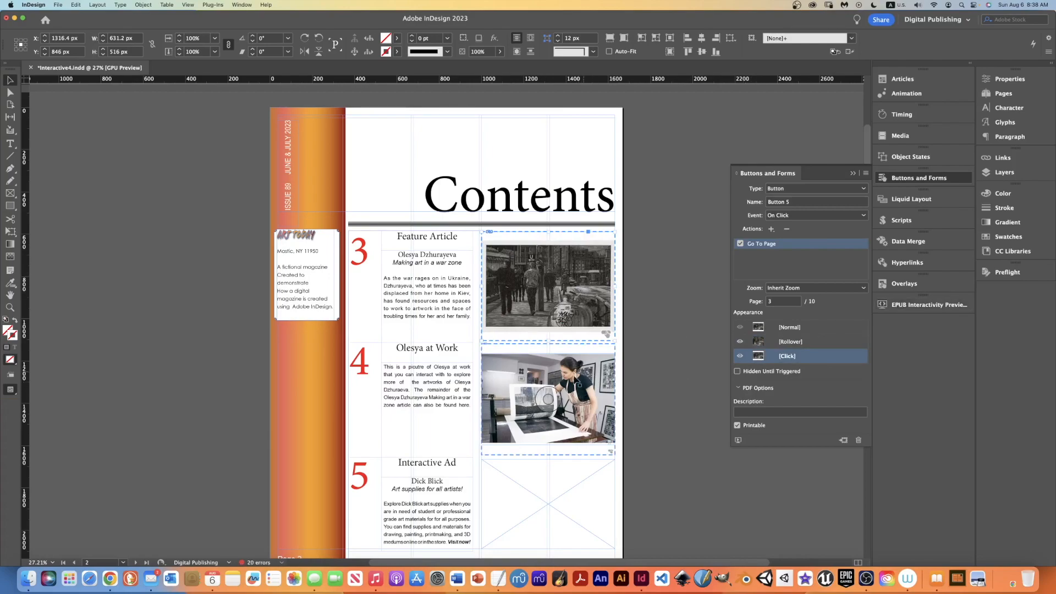
# - Examine the normal, rollover and click appearances of the Olesya at Work picture button
pyautogui.click(575, 386)
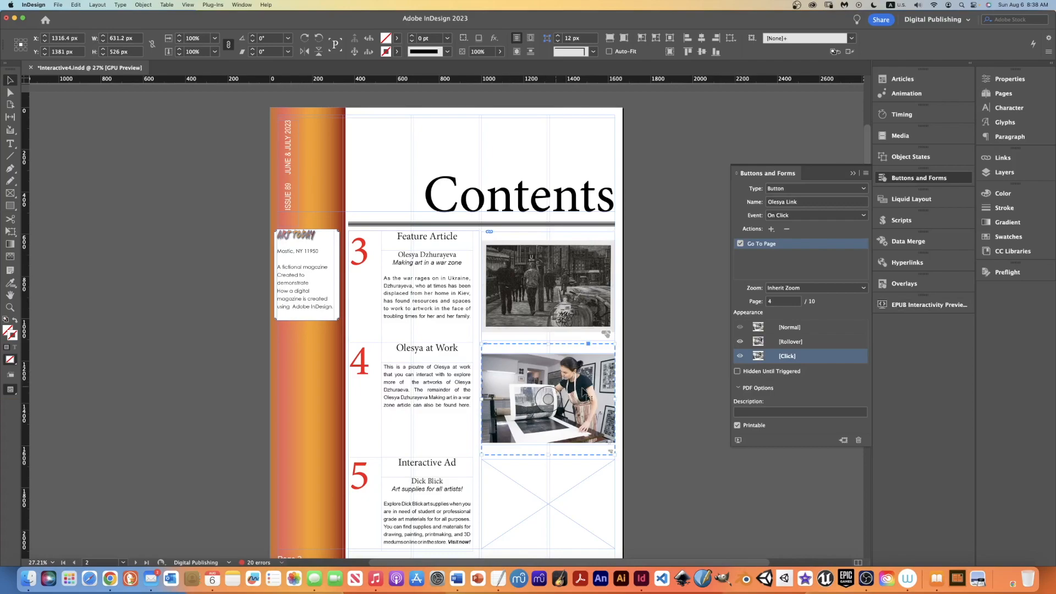
pyautogui.click(757, 328)
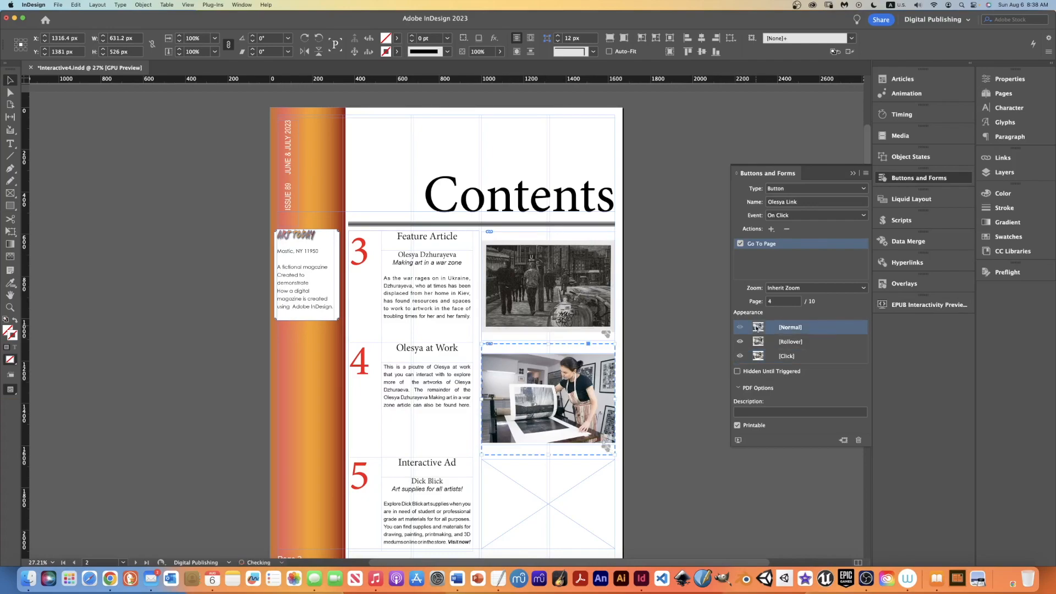
pyautogui.click(758, 342)
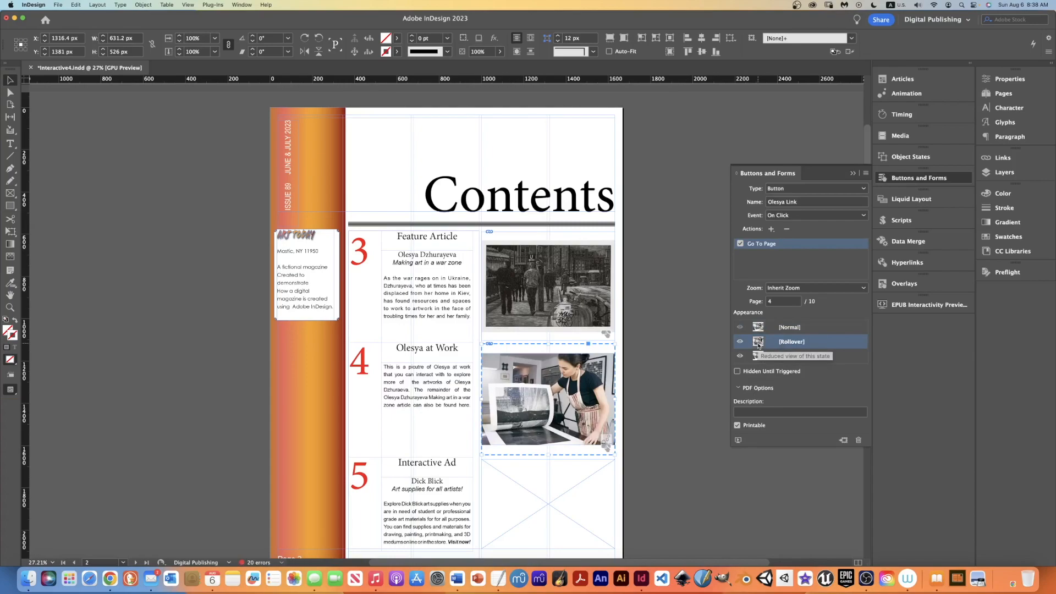
pyautogui.click(759, 357)
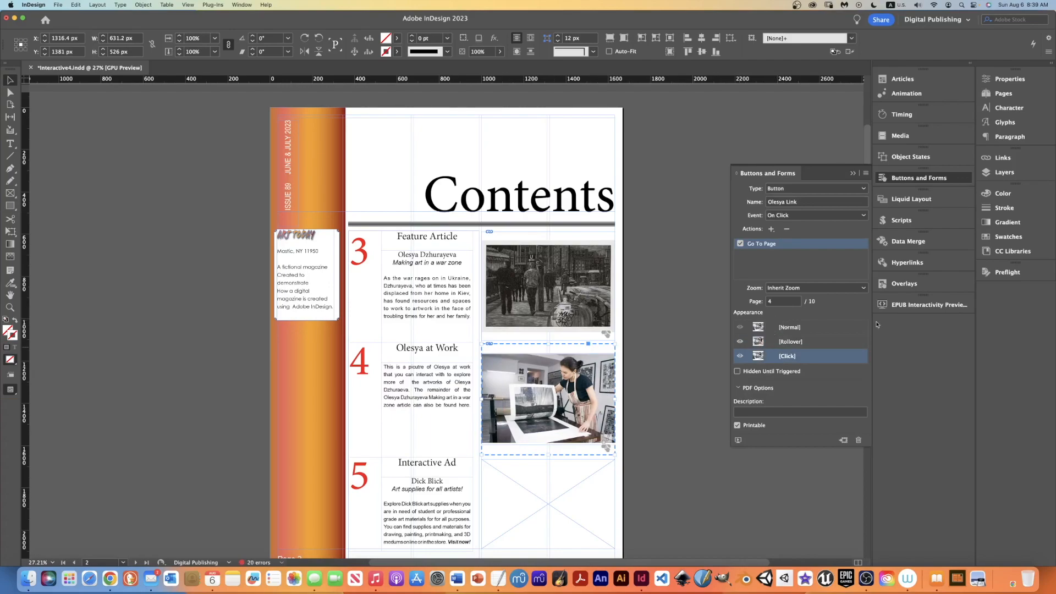
# - Play the Contents page in the EPUB interactivity preview, then close the preview
pyautogui.click(929, 305)
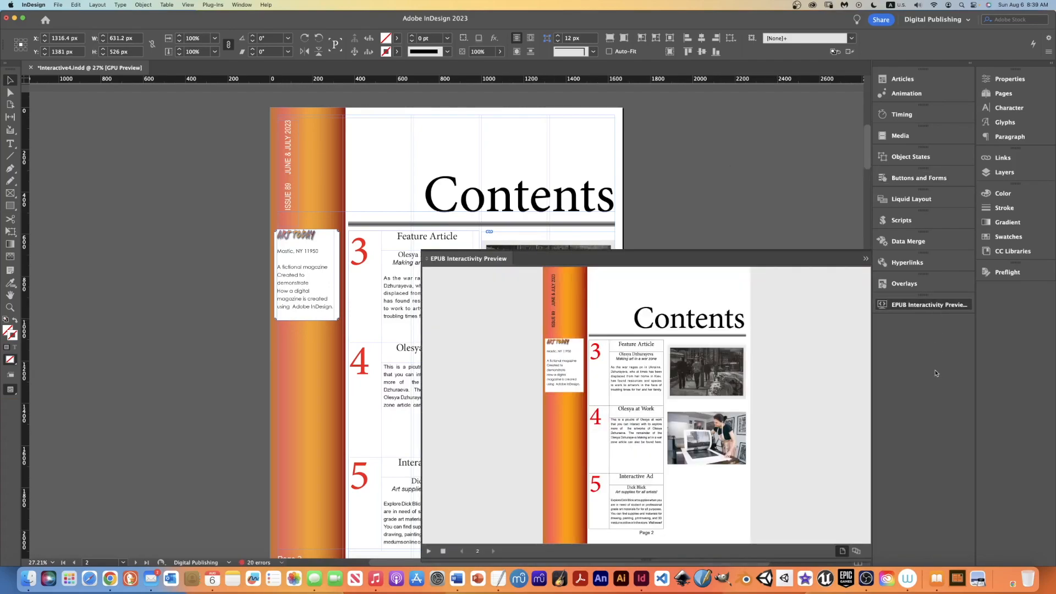
pyautogui.click(428, 551)
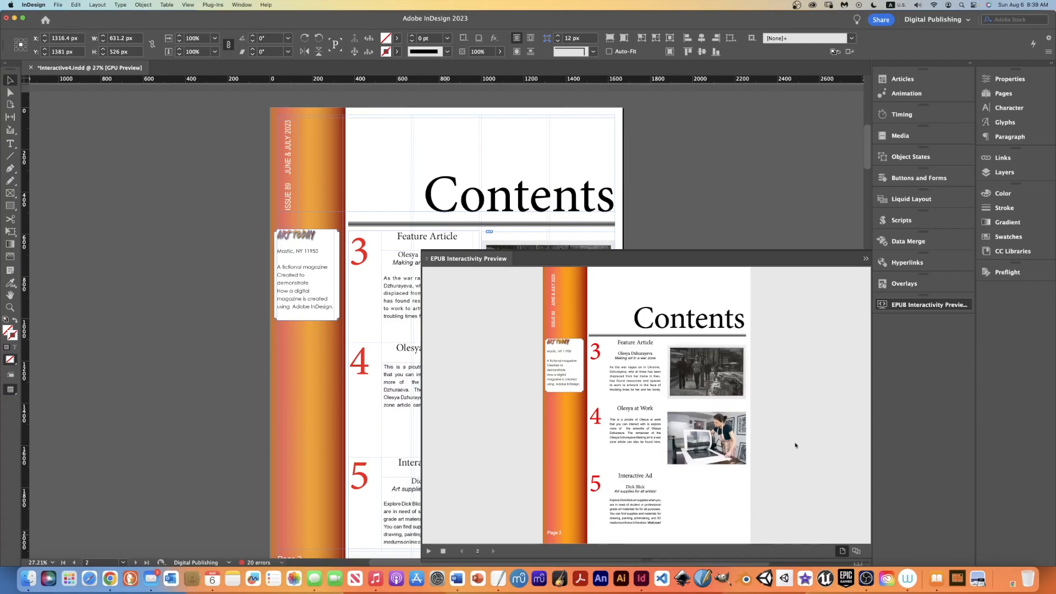
pyautogui.click(865, 259)
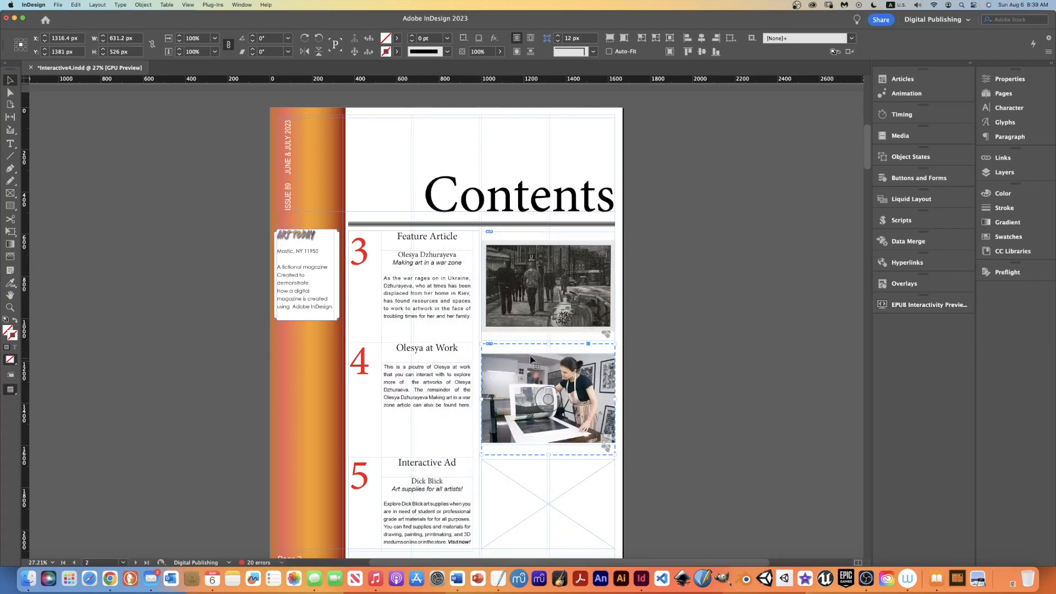
# - Select the image inside the Feature Article picture button and check its button settings
pyautogui.click(572, 332)
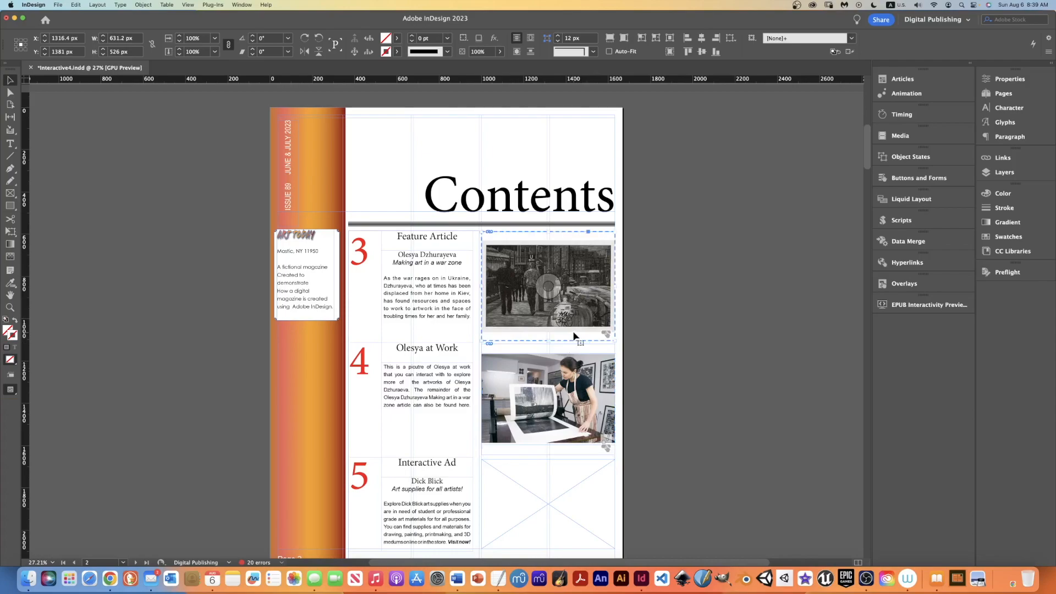
pyautogui.click(551, 286)
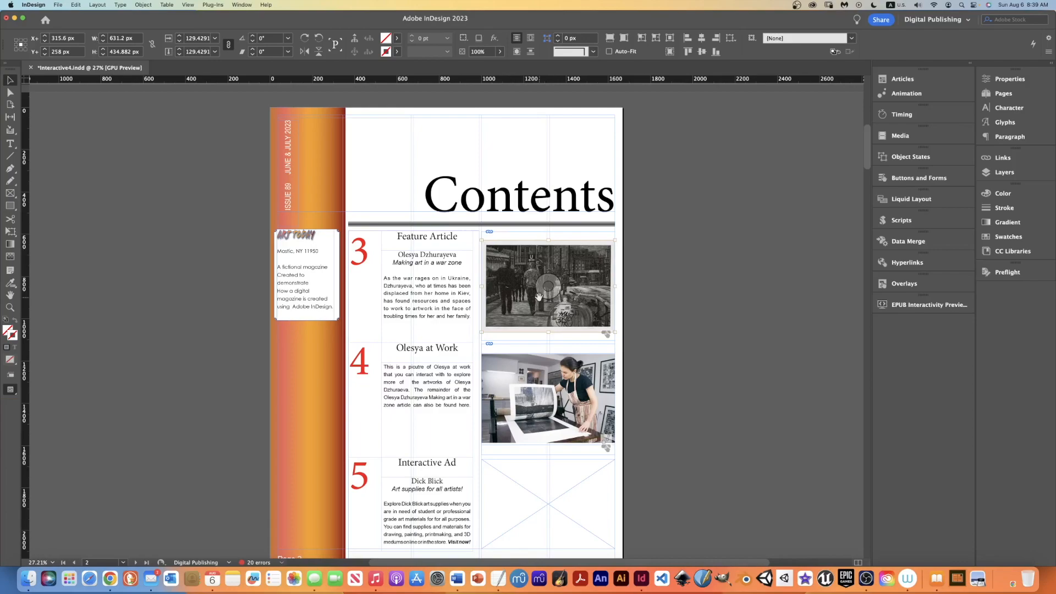
pyautogui.click(920, 178)
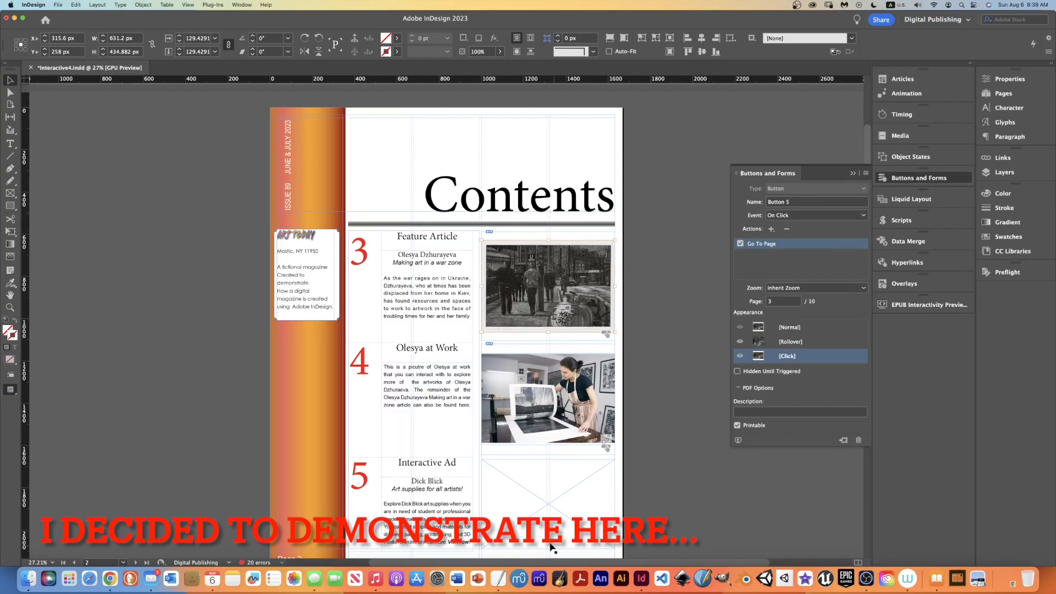
# - Place the brayers picture from the Desktop in the empty Interactive Ad frame and fit the content proportionally
pyautogui.click(555, 511)
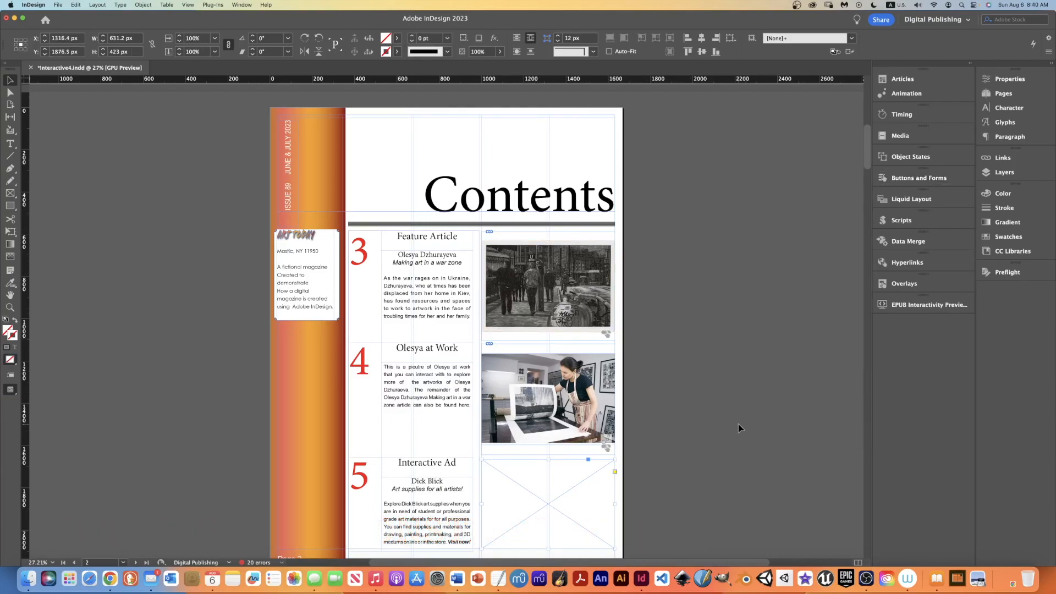
pyautogui.press('super+d')
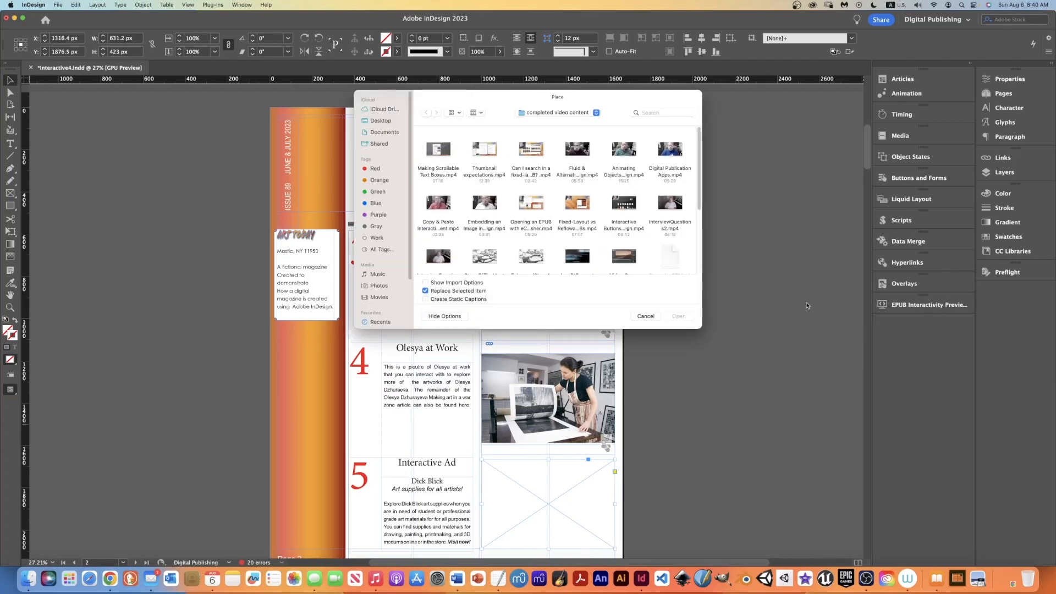
pyautogui.press('super+shift+d')
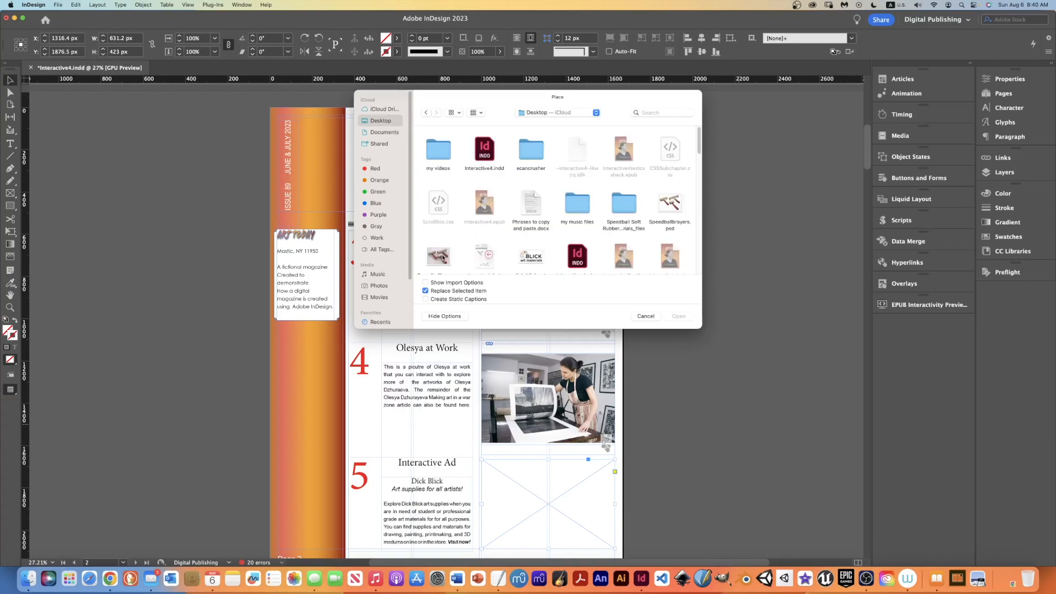
pyautogui.click(444, 258)
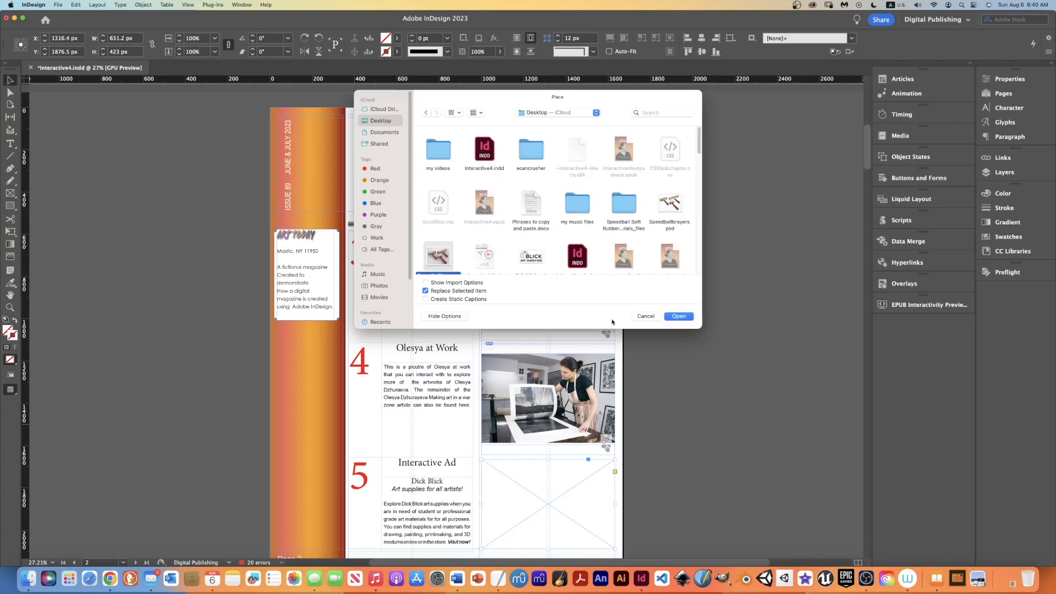
pyautogui.click(678, 317)
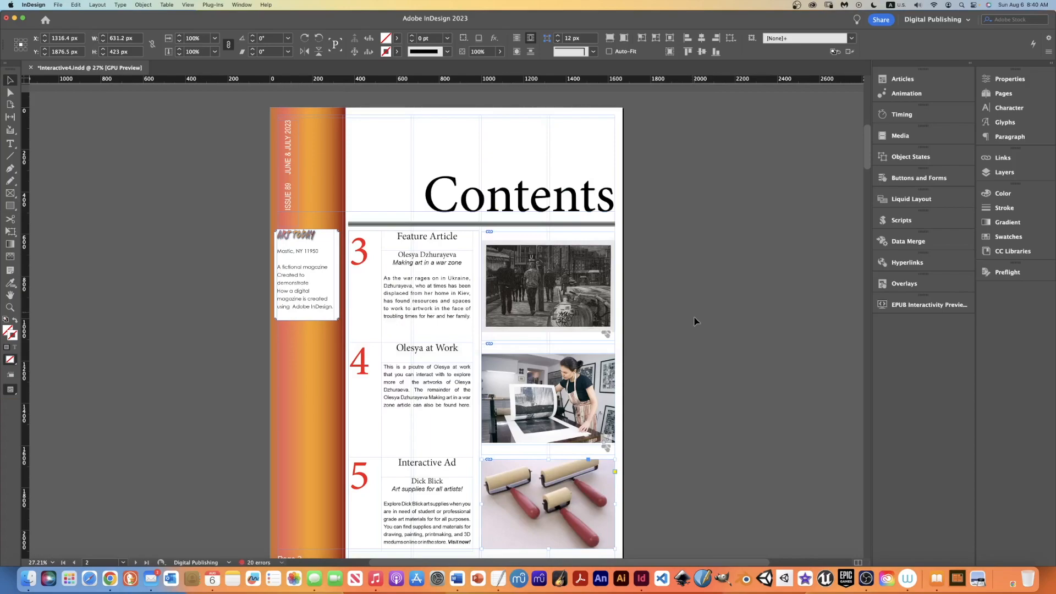
pyautogui.click(549, 503)
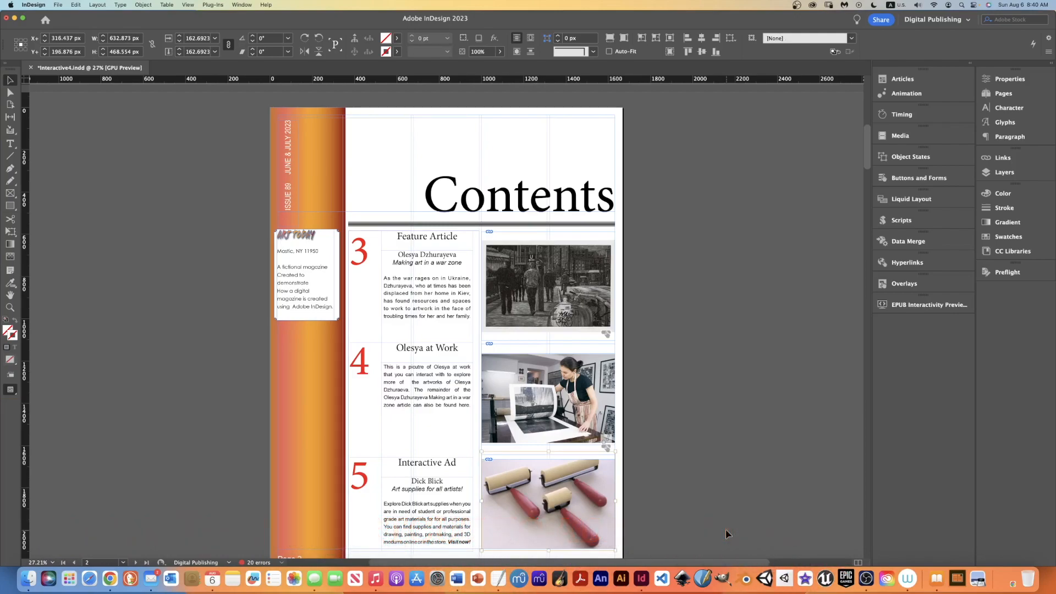
pyautogui.press('super+alt+shift+e')
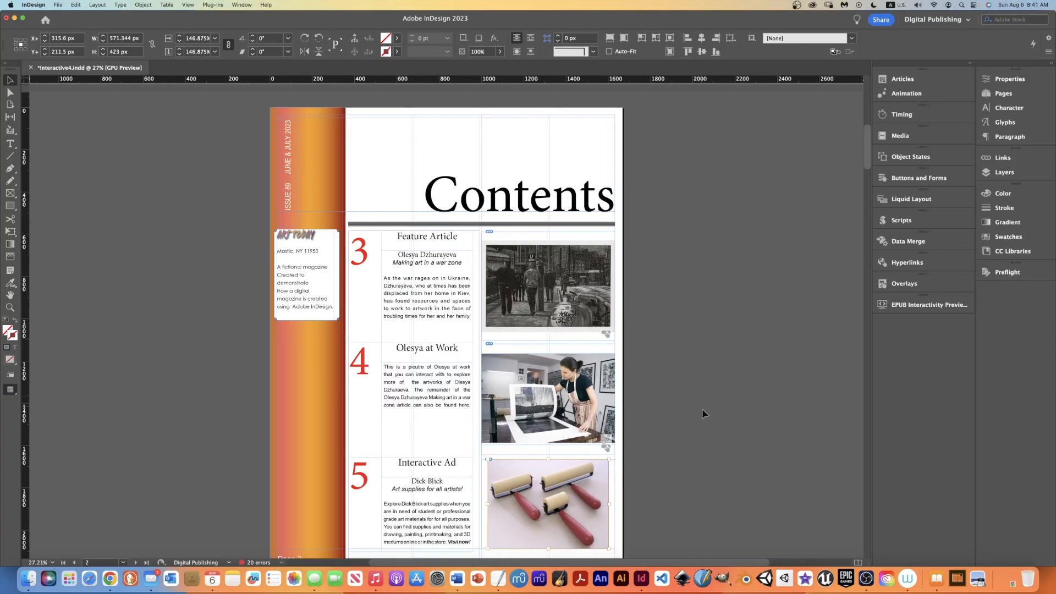
# - Convert the brayers picture frame beside Interactive Ad into a button and name it BrayerAd
pyautogui.click(611, 483)
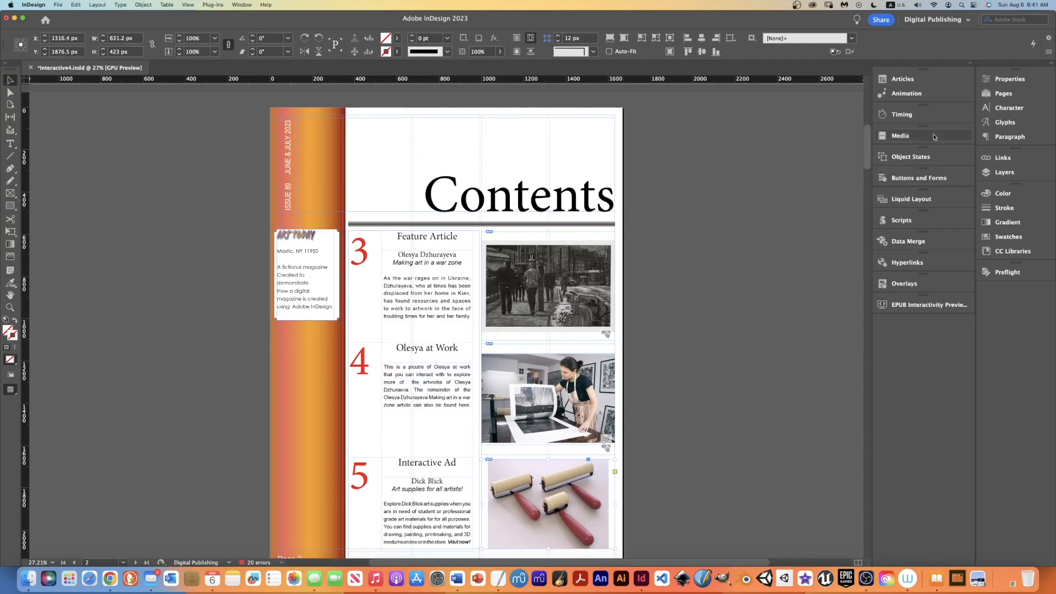
pyautogui.click(905, 179)
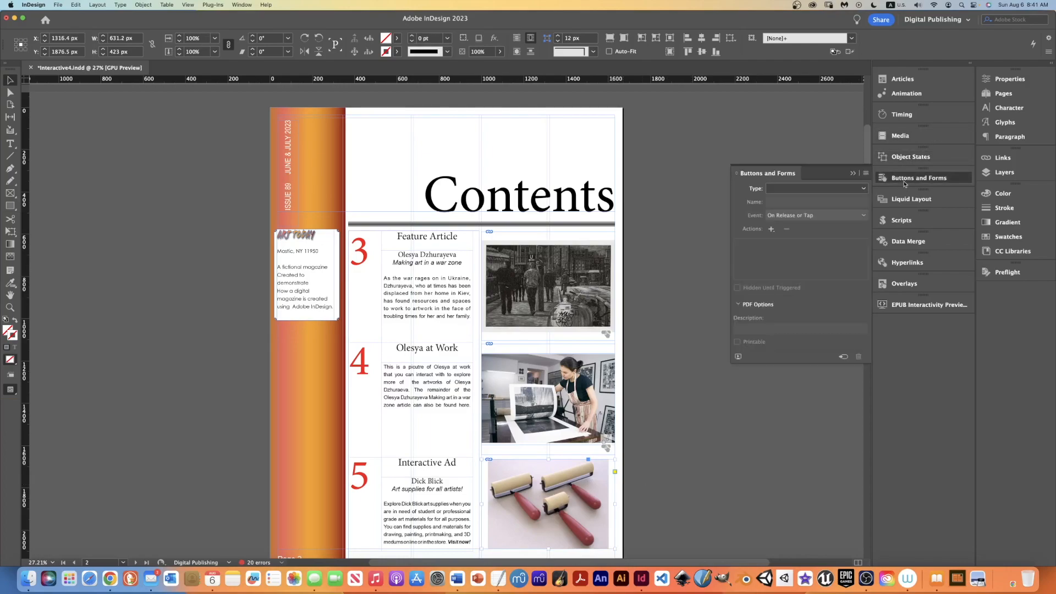
pyautogui.click(853, 189)
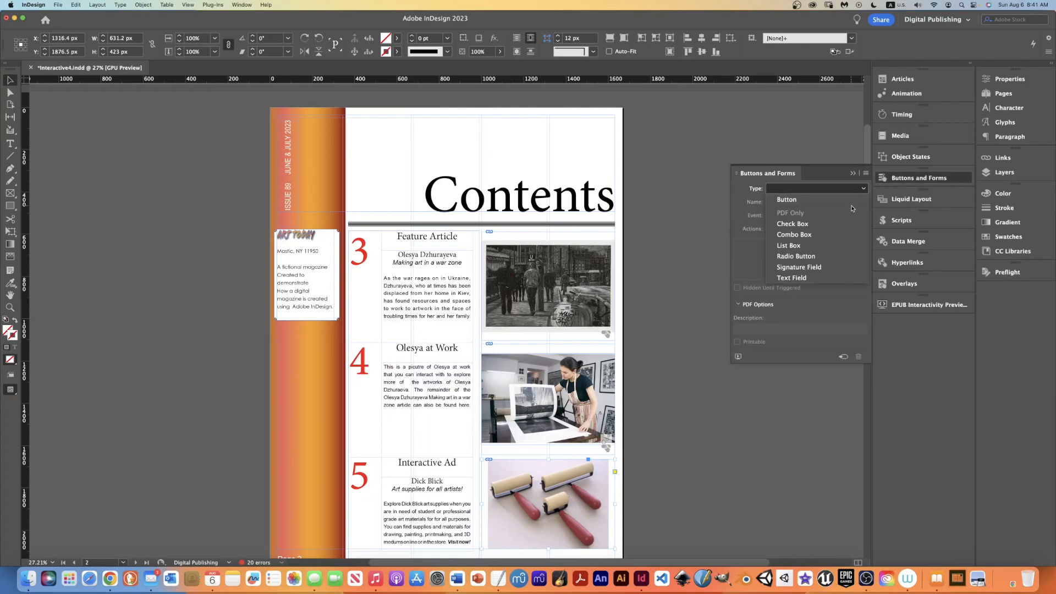
pyautogui.click(850, 200)
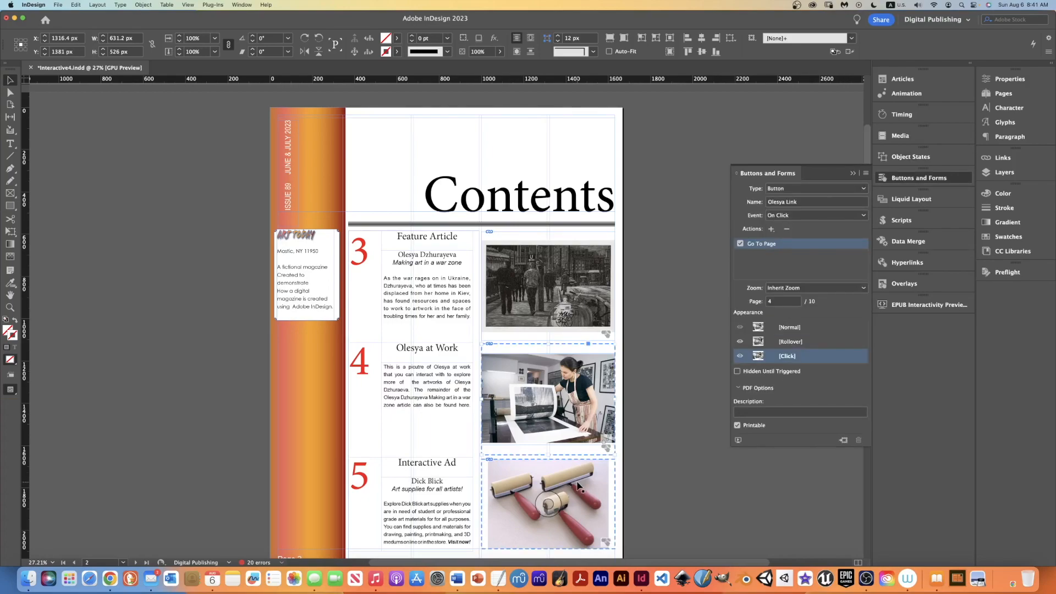
pyautogui.click(576, 486)
pyautogui.click(814, 202)
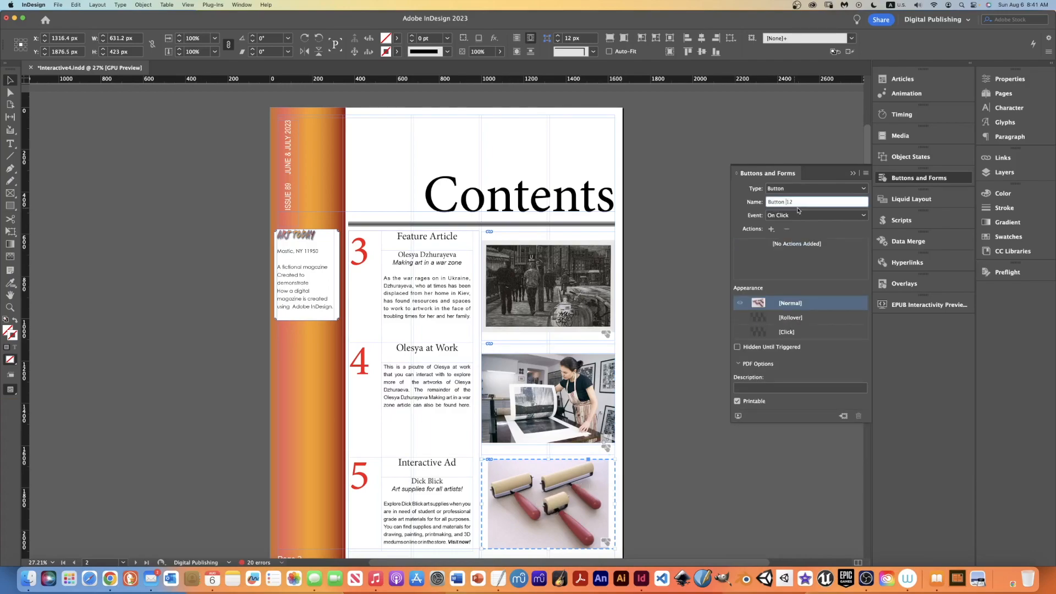
pyautogui.write('BrayerAd')
# - Add a Rollover appearance to the BrayerAd button and enlarge its picture inside the frame to about 678 × 504 px
pyautogui.click(761, 323)
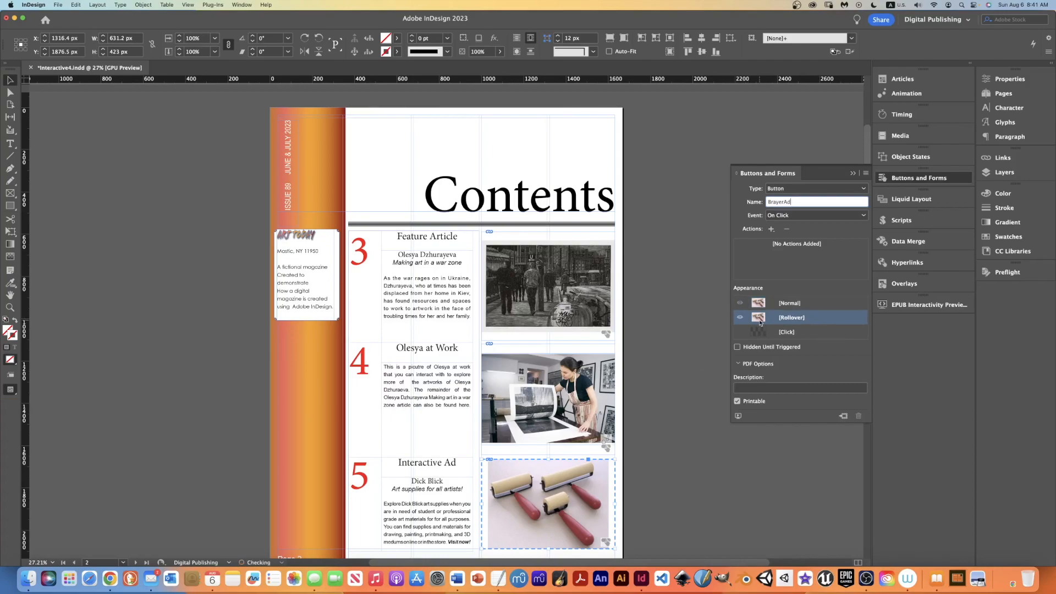
pyautogui.click(544, 502)
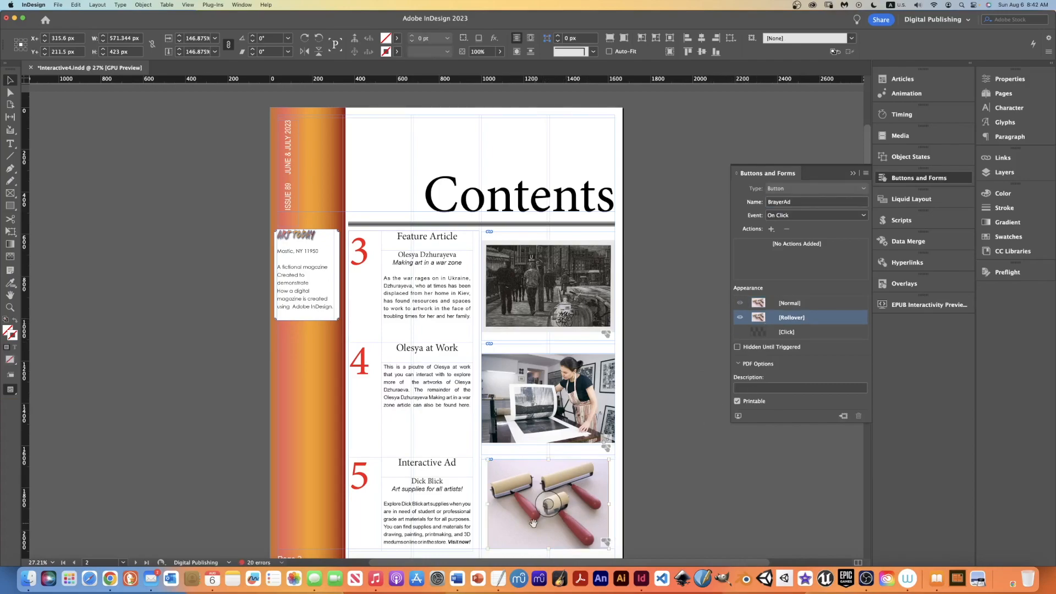
pyautogui.moveTo(488, 340); pyautogui.dragTo(476, 350)
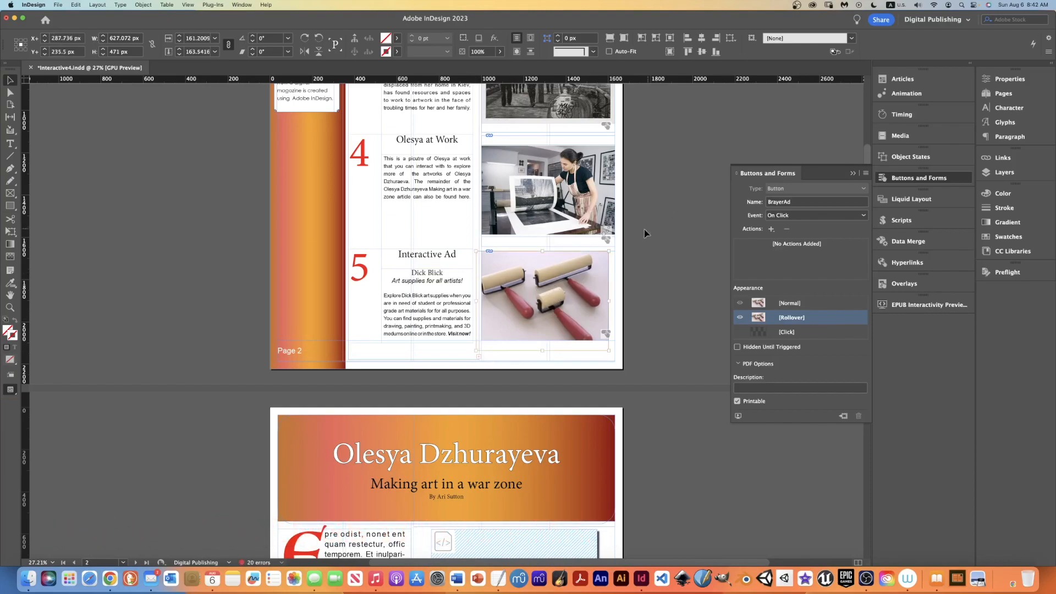
pyautogui.moveTo(609, 249); pyautogui.dragTo(620, 244)
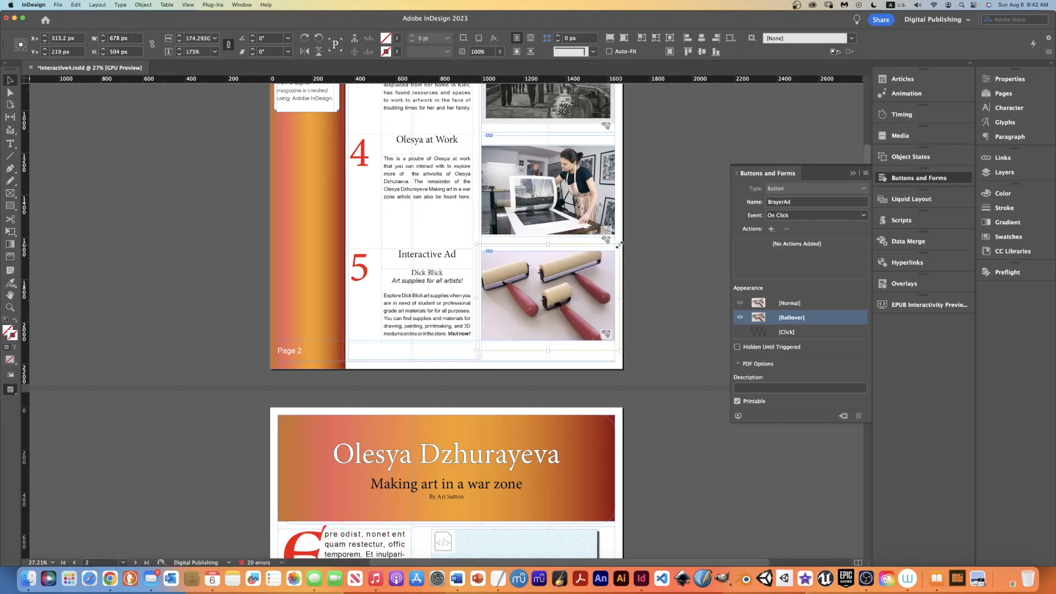
# - Add a Click appearance to the BrayerAd button and assign it an On Click Go To Page action
pyautogui.click(759, 333)
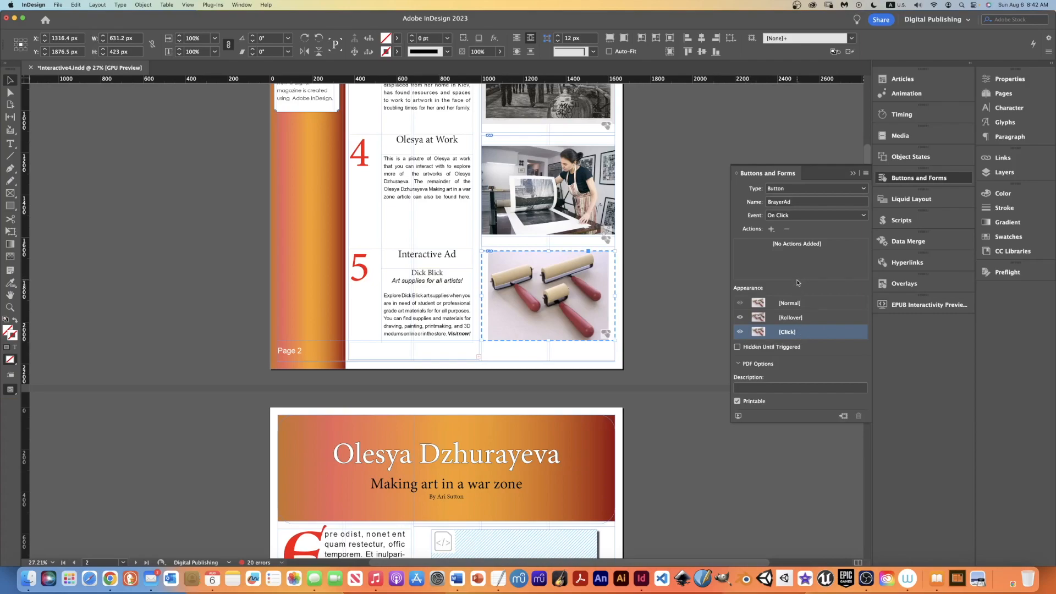
pyautogui.click(772, 229)
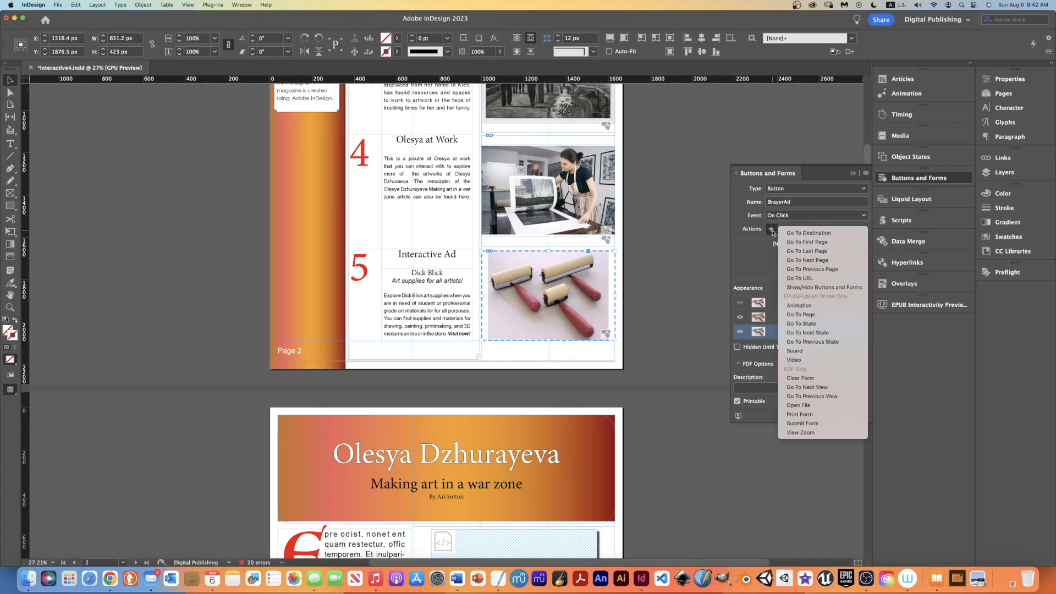
pyautogui.click(801, 316)
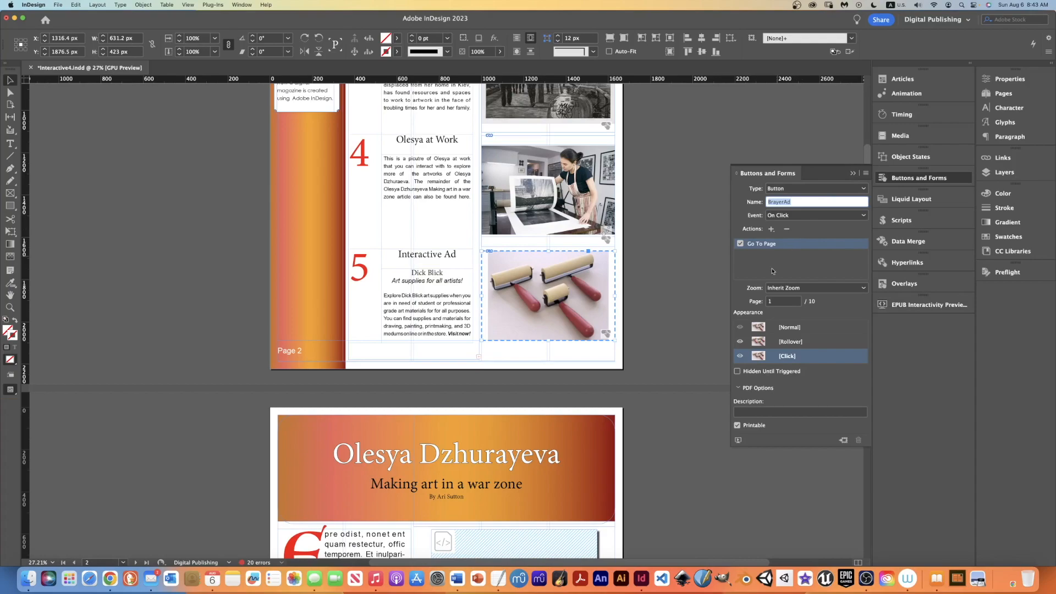
pyautogui.click(852, 173)
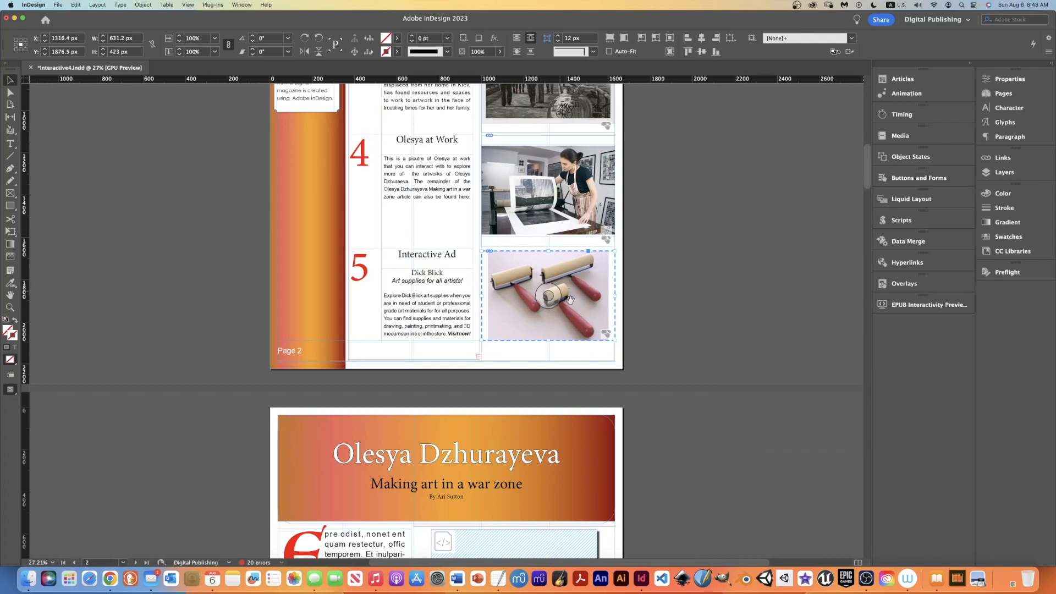
# - Open an enlarged EPUB interactivity preview and play it in Preview Document Mode
pyautogui.click(892, 306)
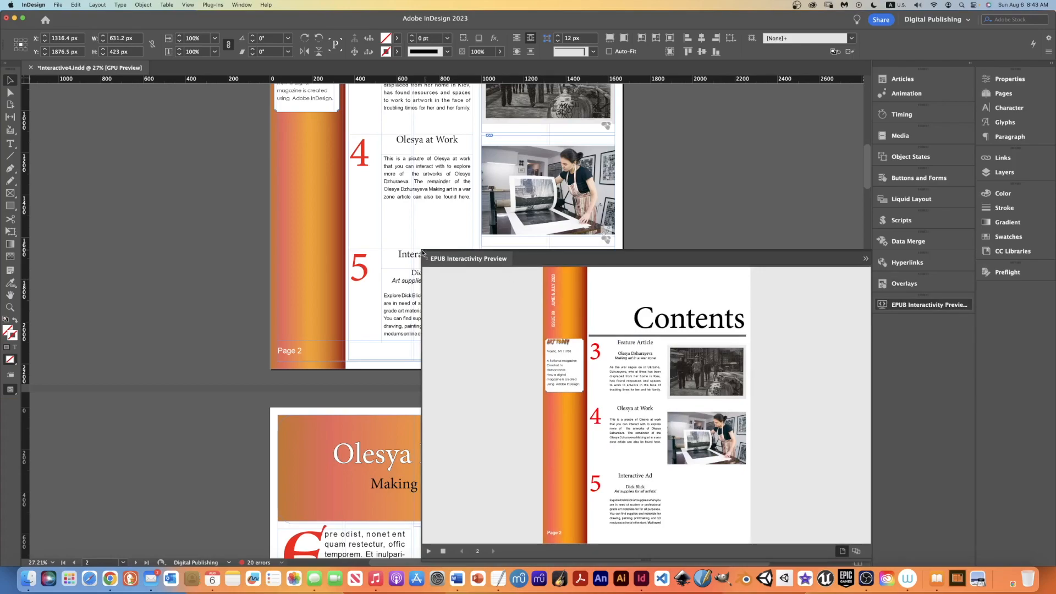
pyautogui.moveTo(423, 253); pyautogui.dragTo(63, 92)
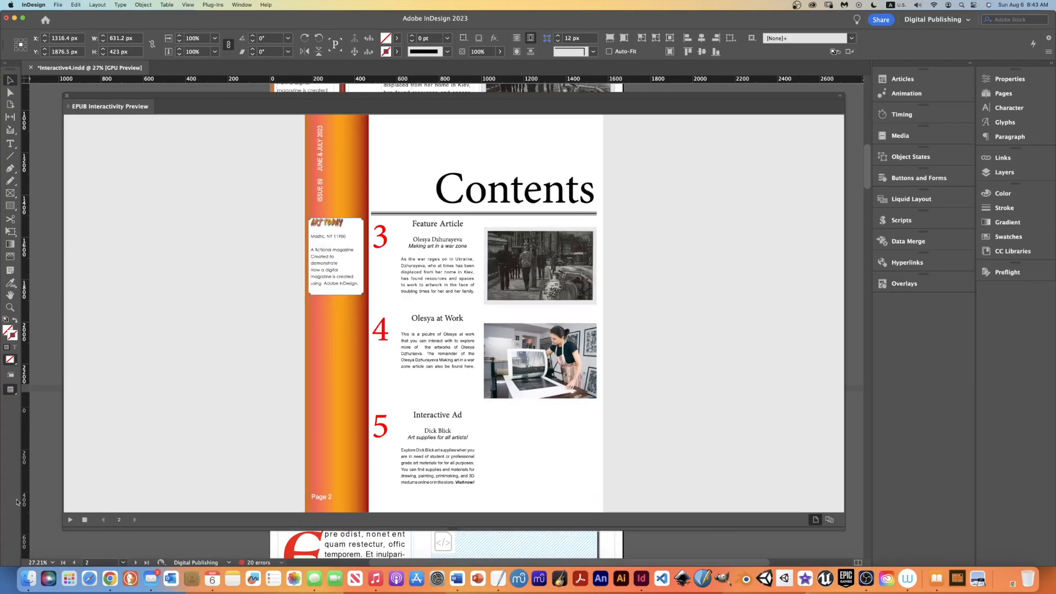
pyautogui.click(84, 523)
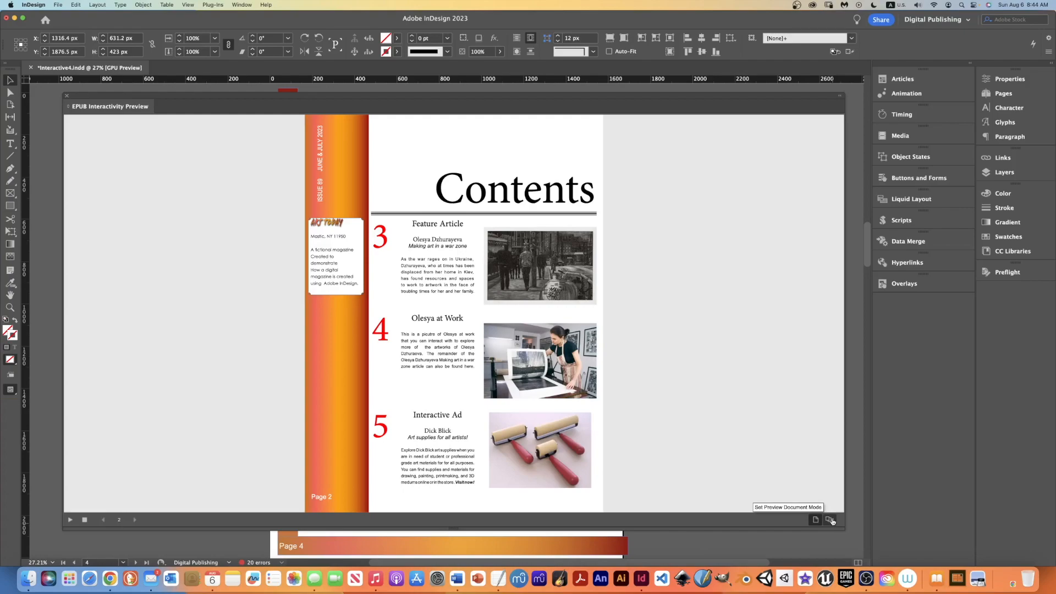
pyautogui.click(830, 520)
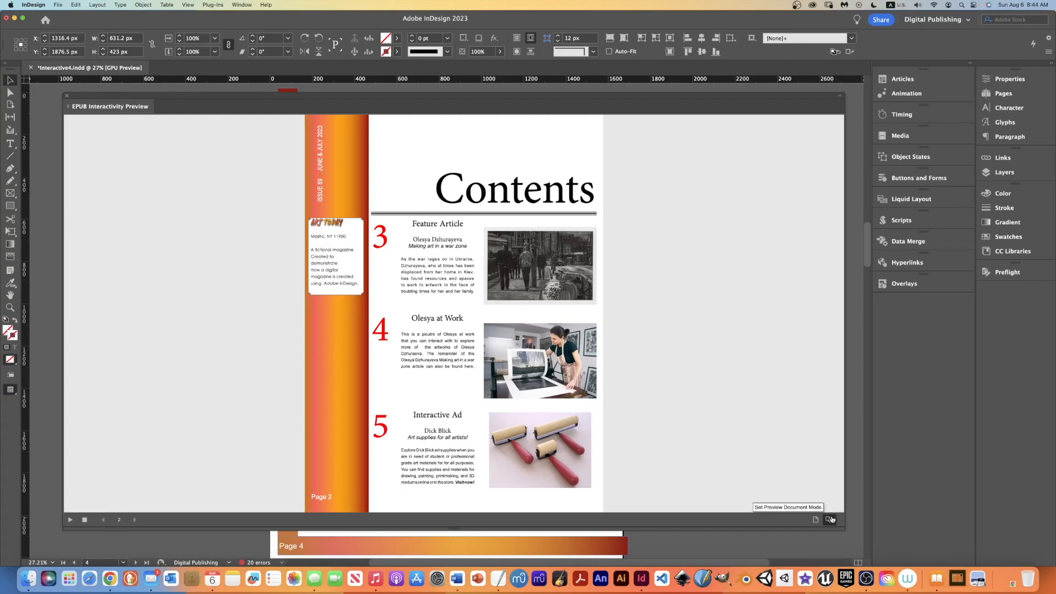
pyautogui.click(70, 521)
# - Test the brayers button on the previewed Contents page and advance the preview to page 4
pyautogui.click(582, 487)
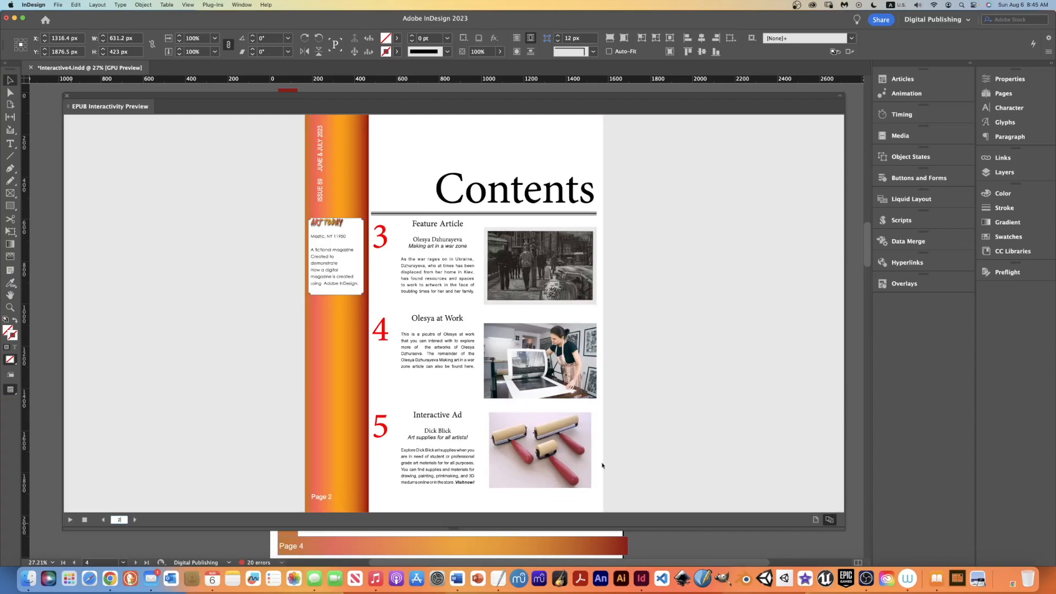
pyautogui.click(542, 466)
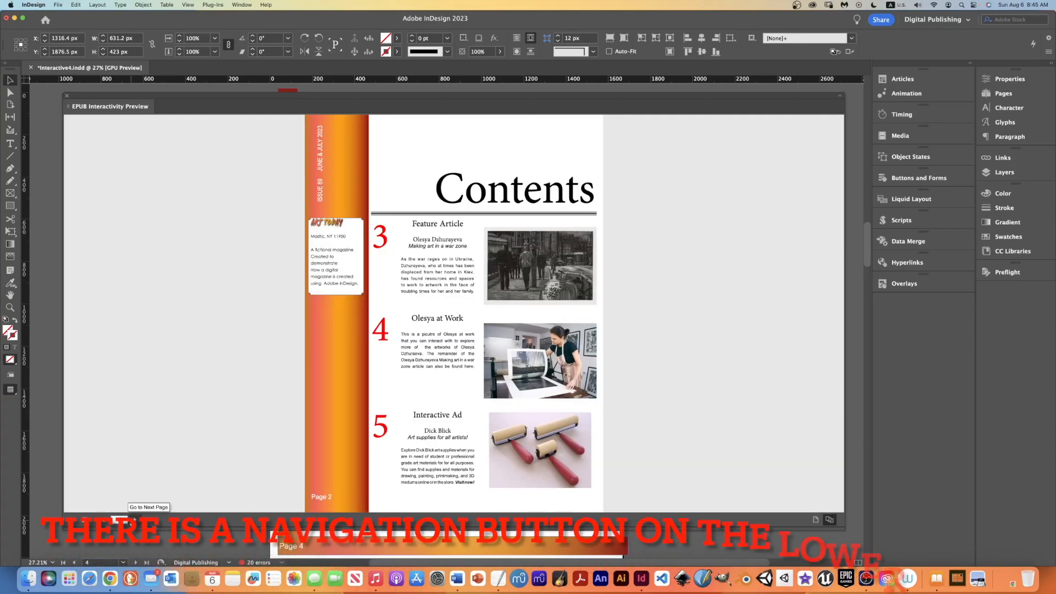
pyautogui.click(124, 517)
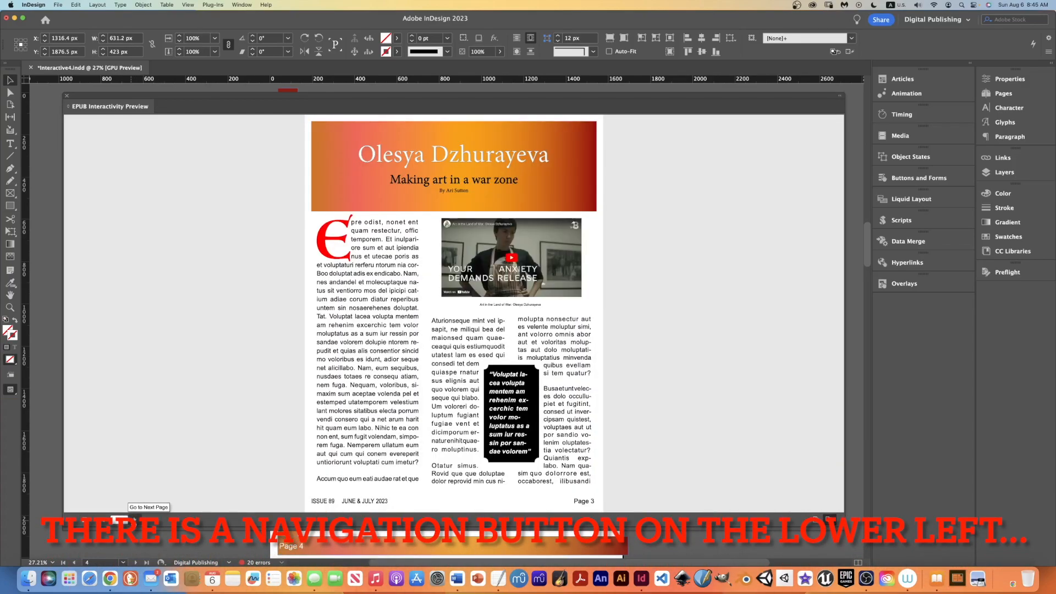
pyautogui.click(135, 519)
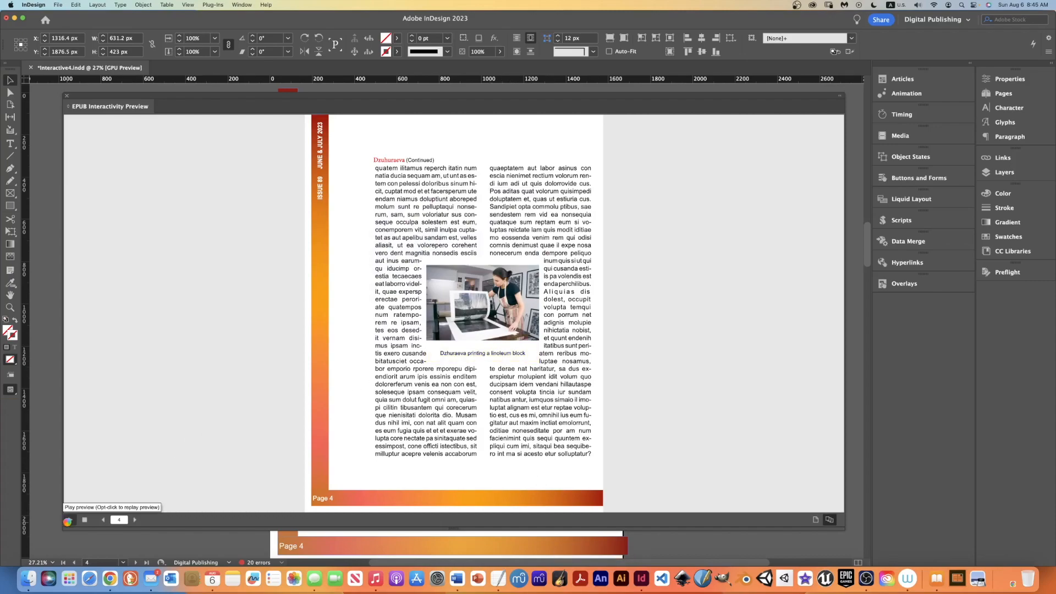
# - Replay the preview from the cover, advance to page 4 and test the interactive printmaking picture there
pyautogui.click(69, 519)
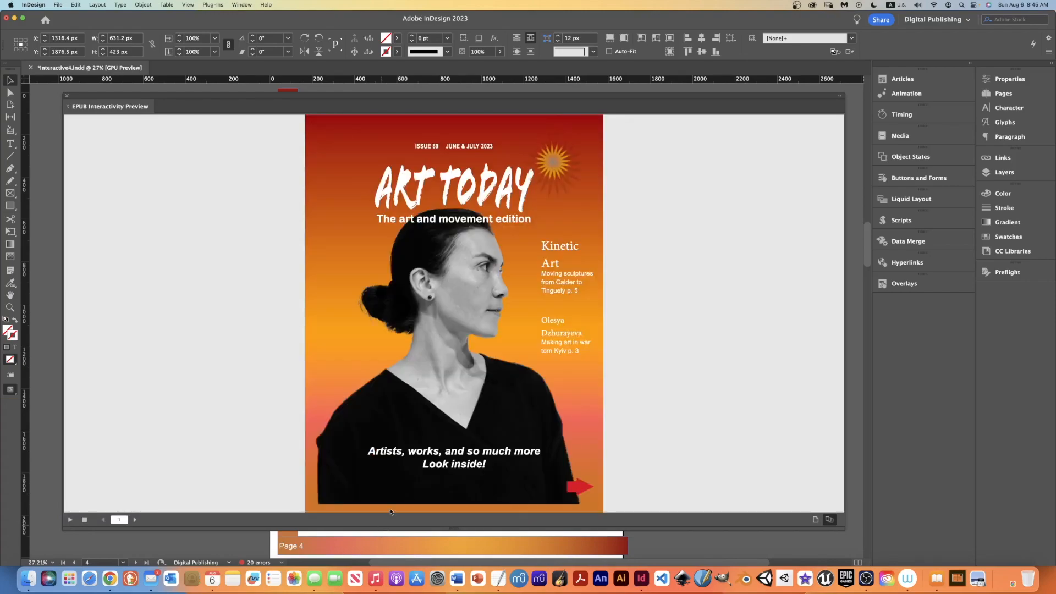
pyautogui.click(136, 520)
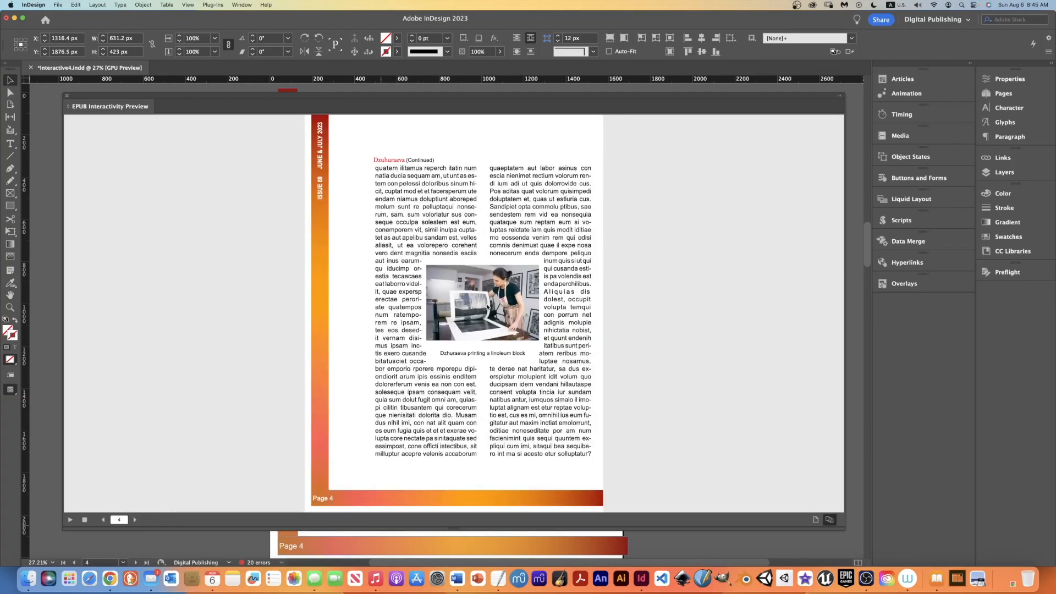
pyautogui.click(488, 307)
# - Collapse the EPUB Interactivity Preview and dock it back below Overlays
pyautogui.doubleClick(82, 103)
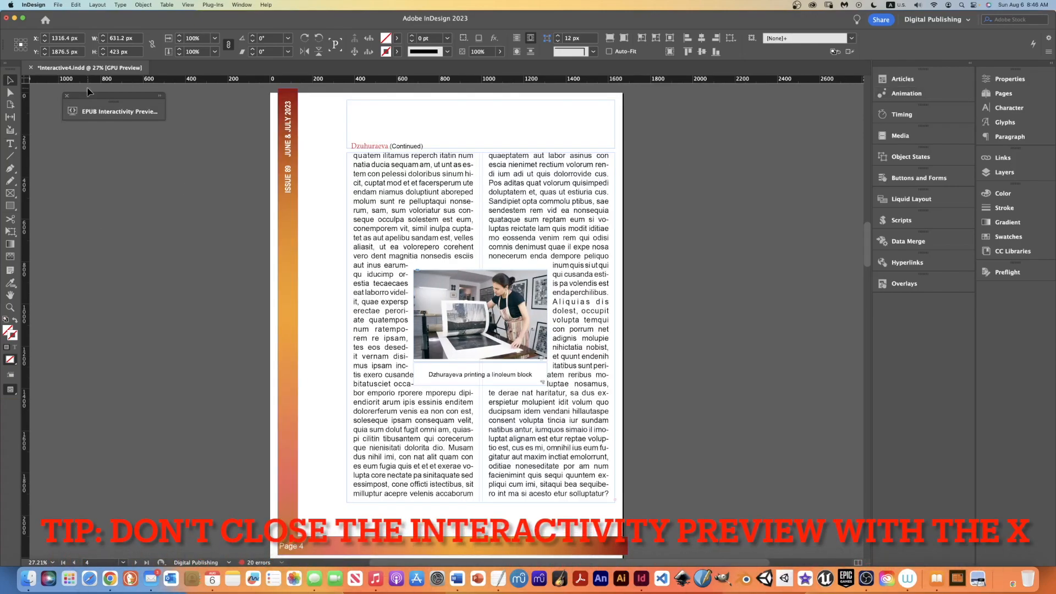
pyautogui.moveTo(81, 102); pyautogui.dragTo(888, 316)
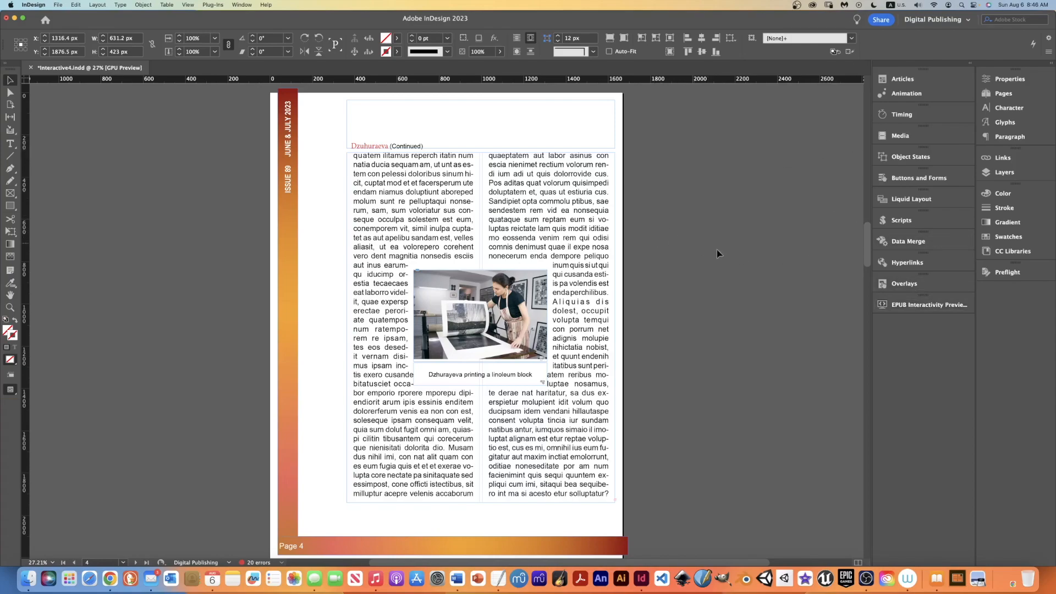
# - Check the animation settings of the printmaking picture on page 4 and its presets, including Grow
pyautogui.click(538, 323)
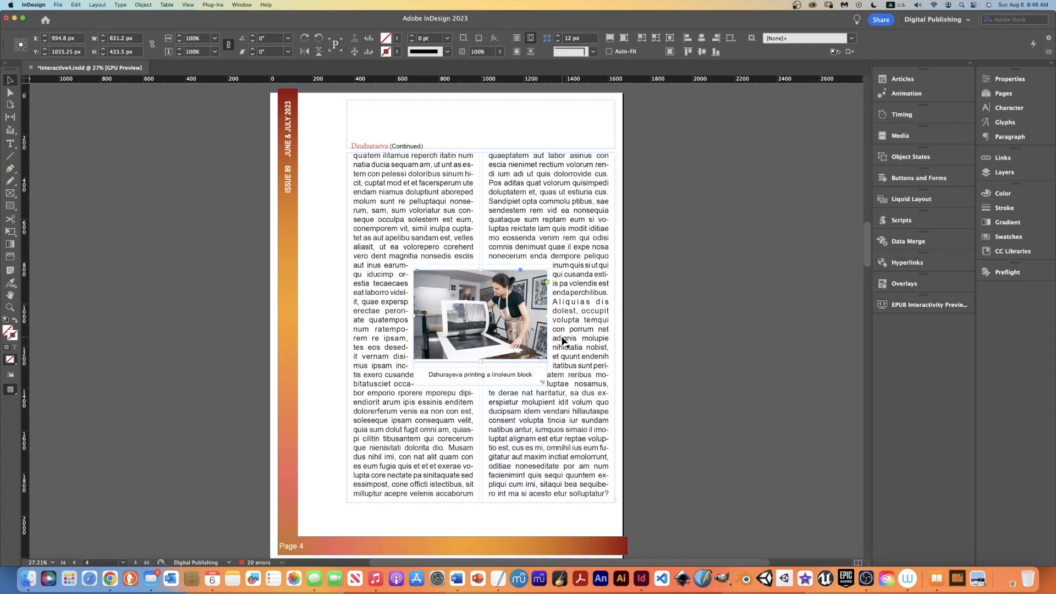
pyautogui.click(907, 93)
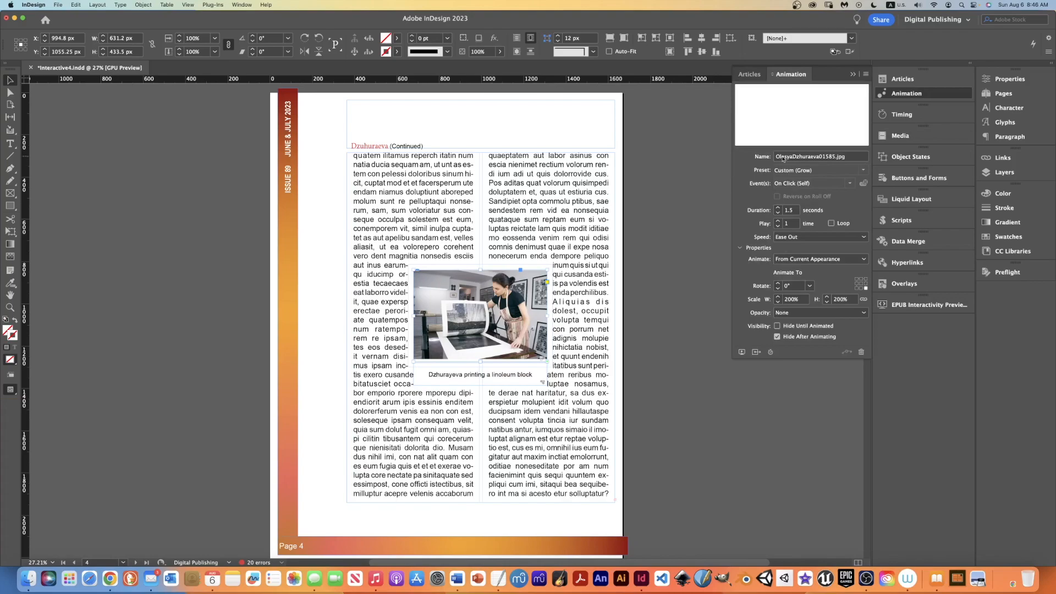
pyautogui.click(863, 171)
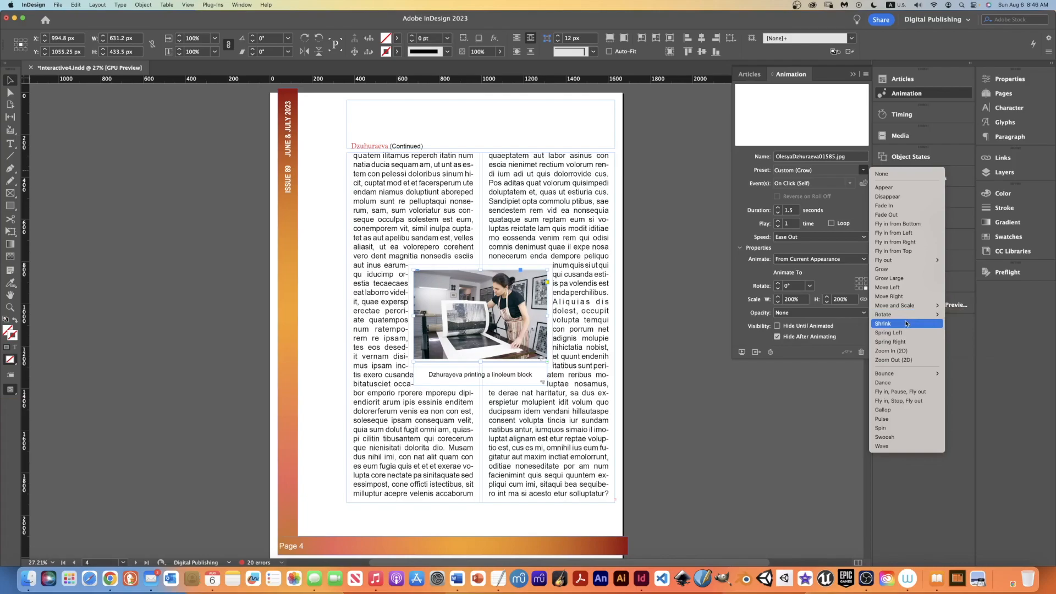
pyautogui.click(894, 270)
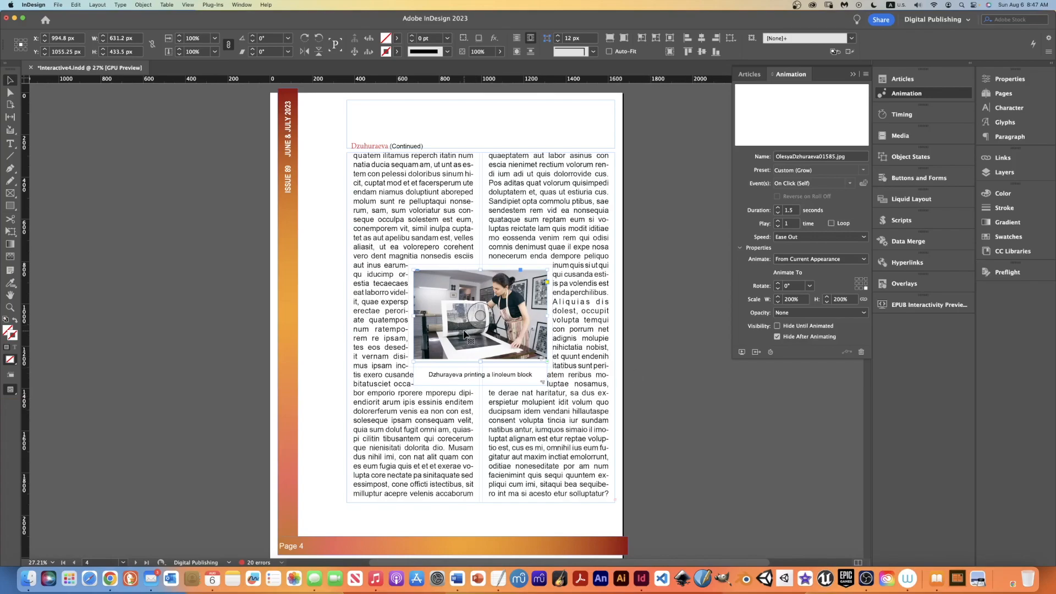
# - Move the top printmaking picture aside to inspect the copy beneath it, and undo the move
pyautogui.moveTo(464, 334); pyautogui.dragTo(601, 387)
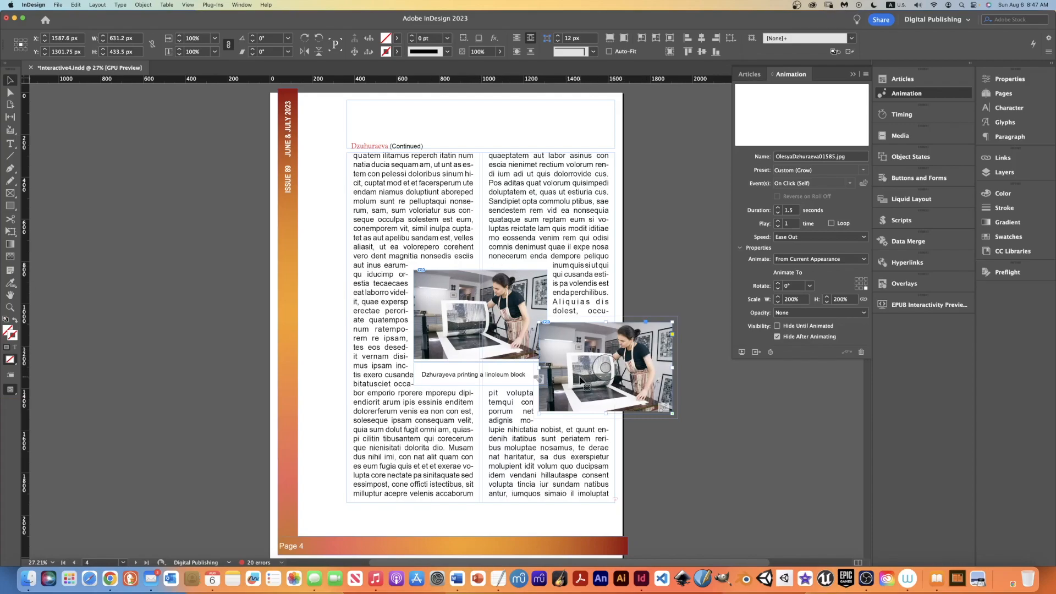
pyautogui.press('super+z')
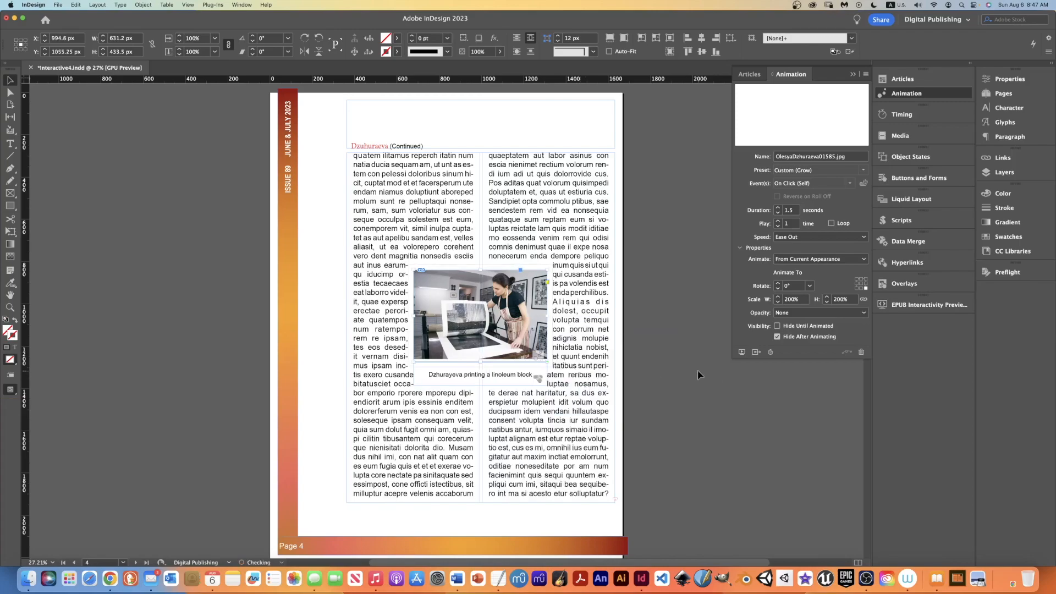